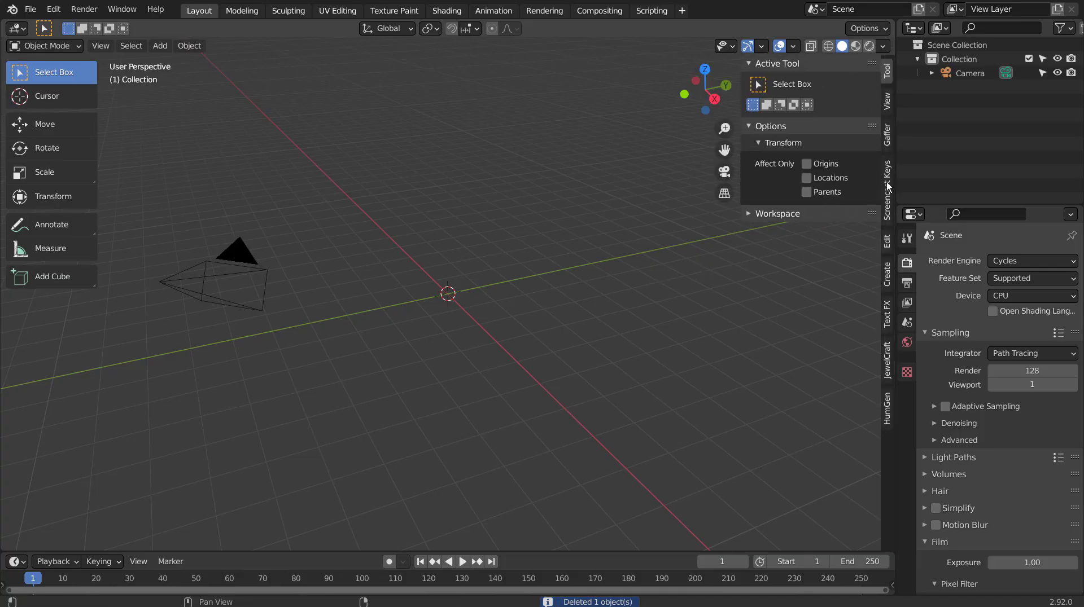
# Step: Switch the sidebar to the HumGen tab and open its body-type gallery with Male set
pyautogui.click(887, 187)
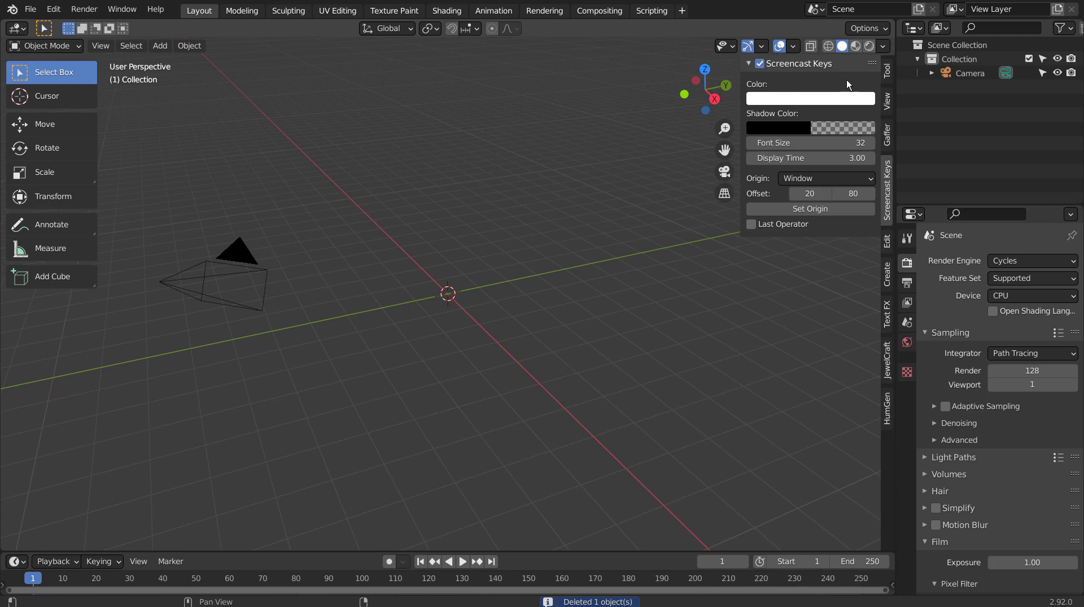
pyautogui.click(880, 76)
pyautogui.press('n')
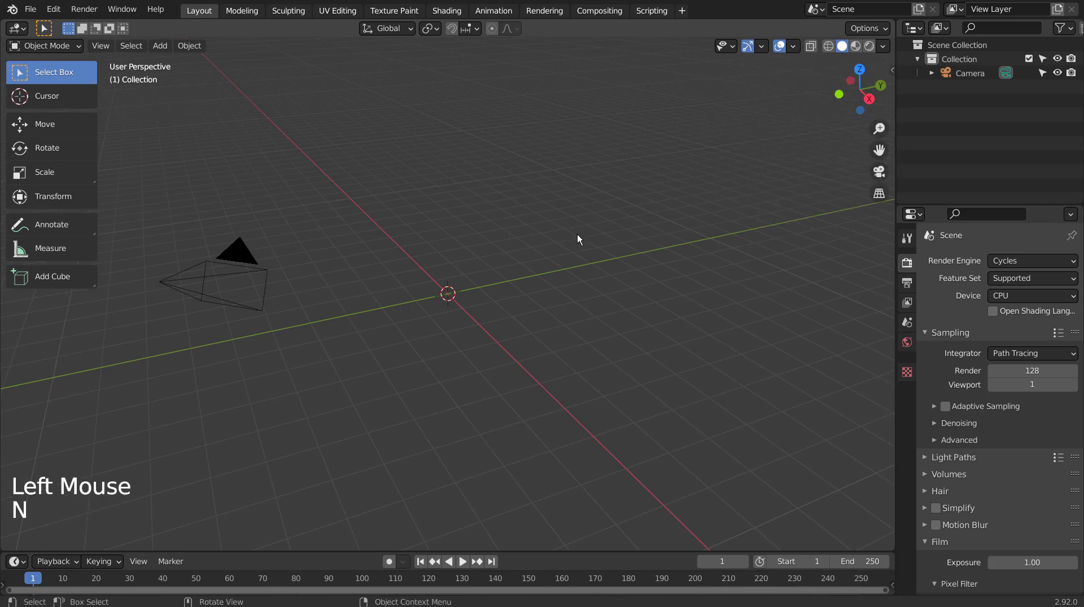
pyautogui.moveTo(451, 313)
pyautogui.mouseDown(button='middle')
pyautogui.moveTo(513, 336)
pyautogui.moveTo(469, 336)
pyautogui.mouseUp(button='middle')
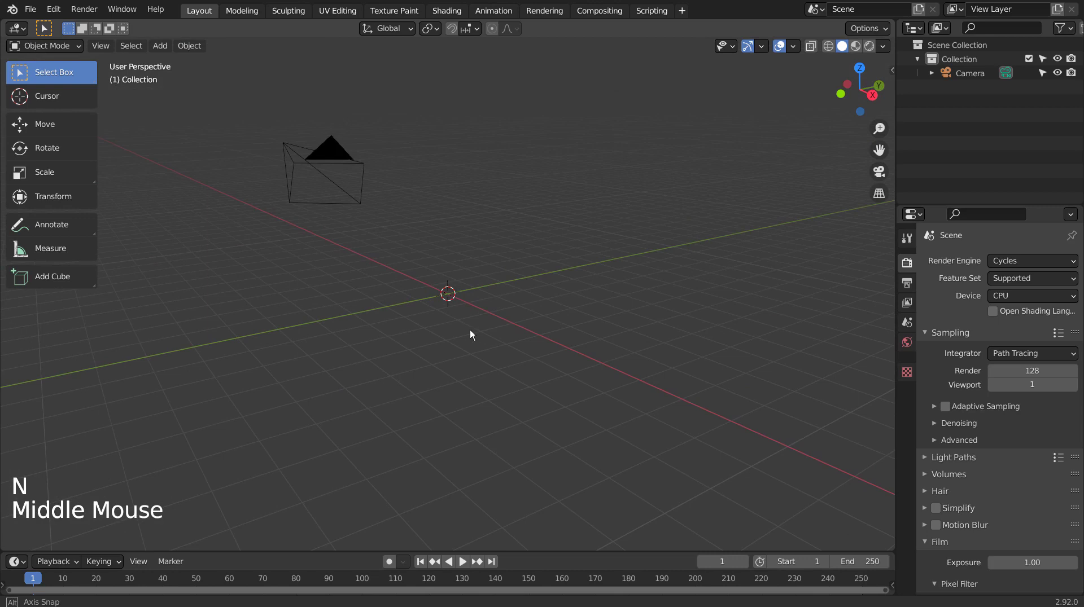
pyautogui.press('n')
pyautogui.click(887, 405)
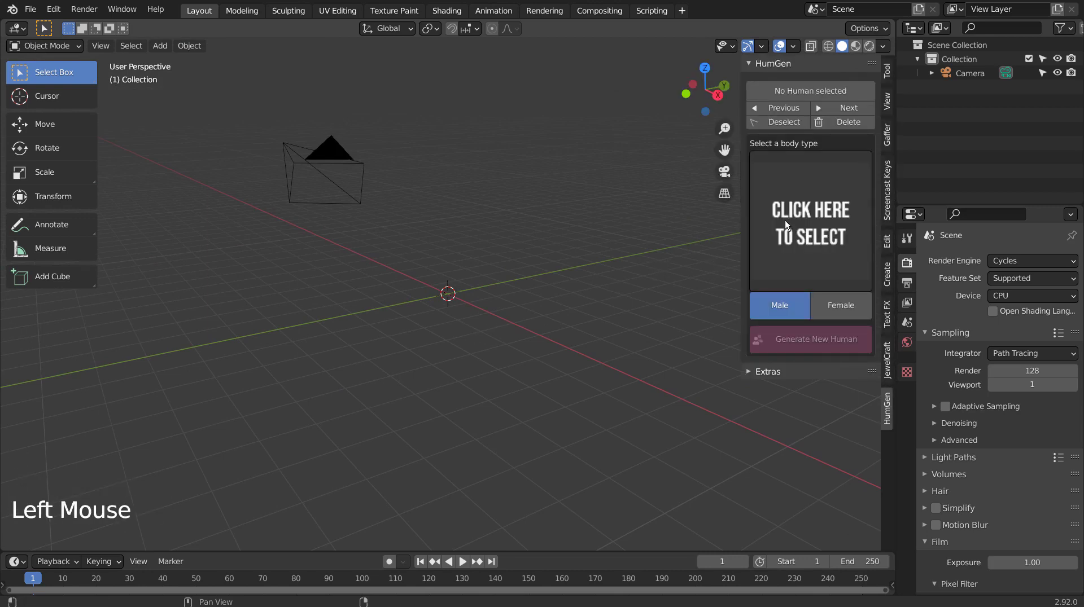
pyautogui.click(798, 245)
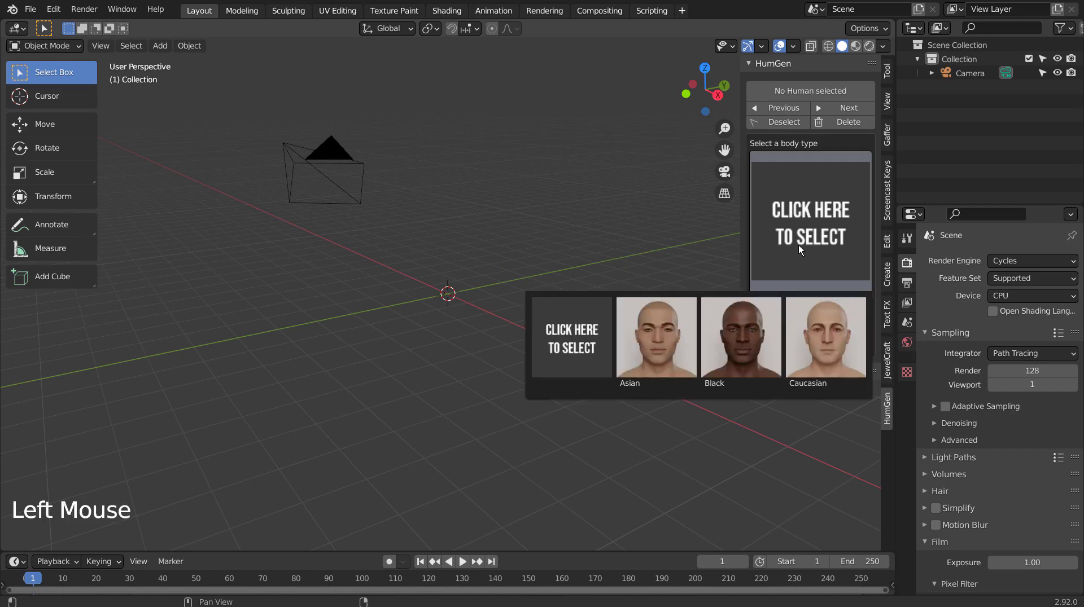
# Step: Generate a new male human with the Caucasian body type
pyautogui.click(820, 352)
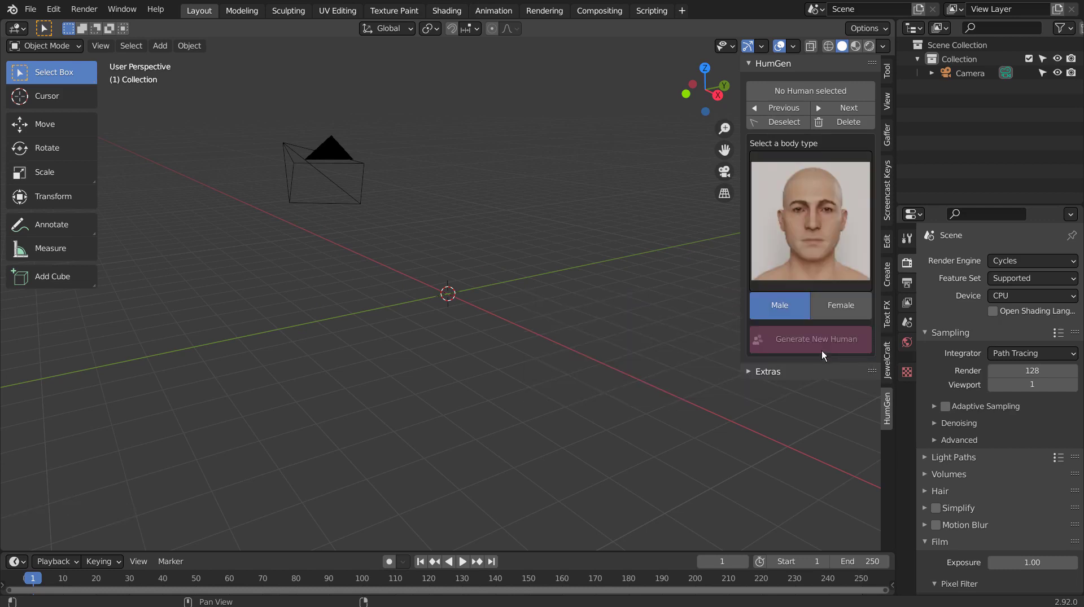
pyautogui.click(808, 351)
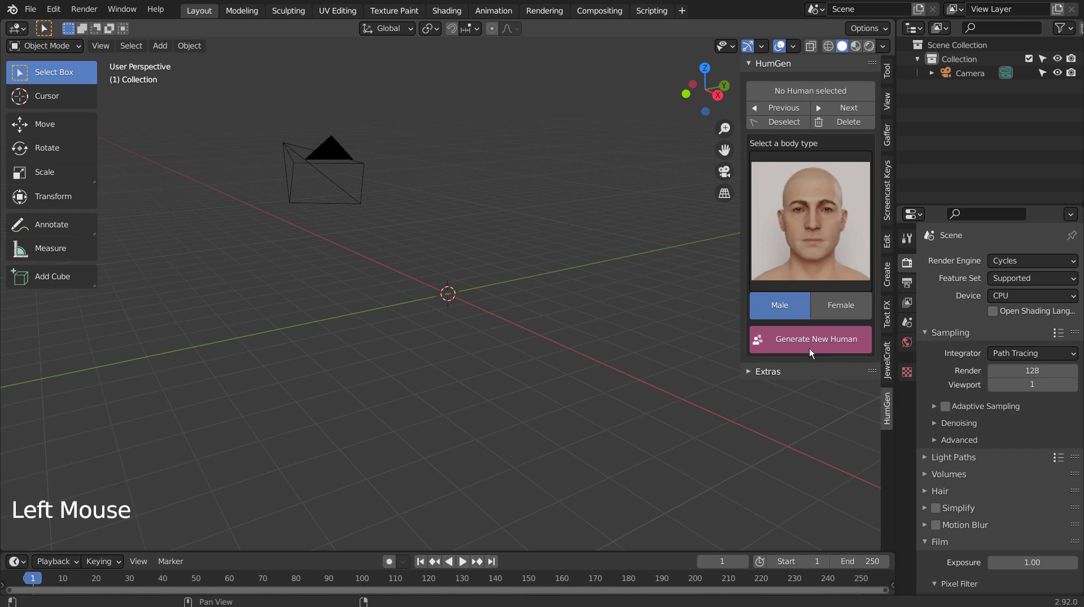
pyautogui.scroll(2, 468, 226)
pyautogui.scroll(8, 468, 225)
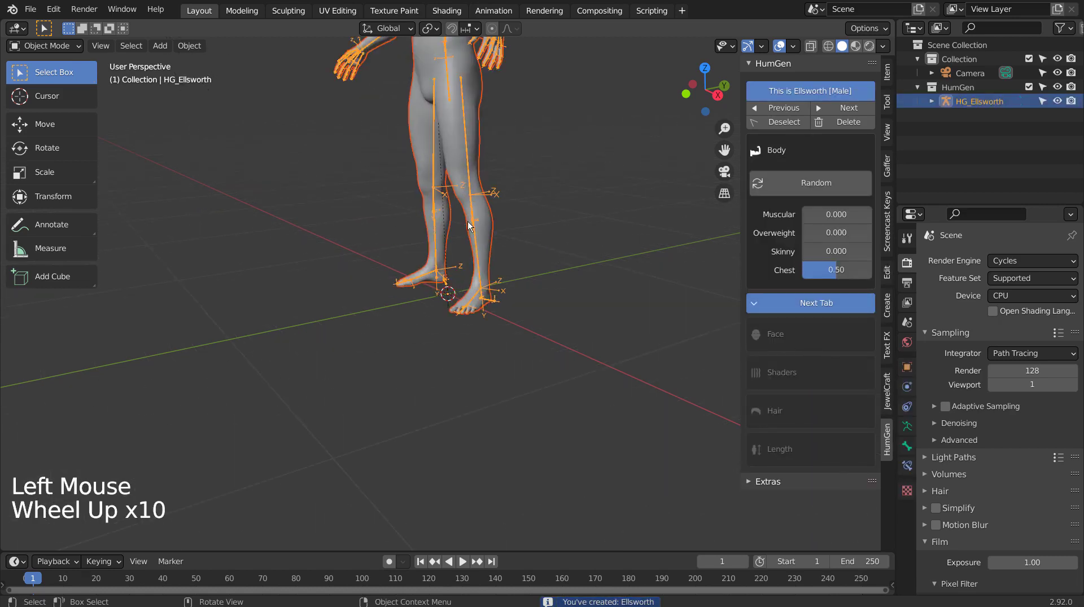
pyautogui.scroll(1, 467, 226)
# Step: Frame the full body, then raise Muscular fully and adjust the Skinny amount
pyautogui.keyDown('shift'); pyautogui.moveTo(468, 226); pyautogui.dragTo(512, 435, button='middle'); pyautogui.keyUp('shift')
pyautogui.moveTo(452, 214)
pyautogui.keyDown('shift'); pyautogui.mouseDown(button='middle')
pyautogui.moveTo(452, 330)
pyautogui.moveTo(651, 309)
pyautogui.moveTo(543, 314)
pyautogui.moveTo(576, 283)
pyautogui.mouseUp(button='middle'); pyautogui.keyUp('shift')
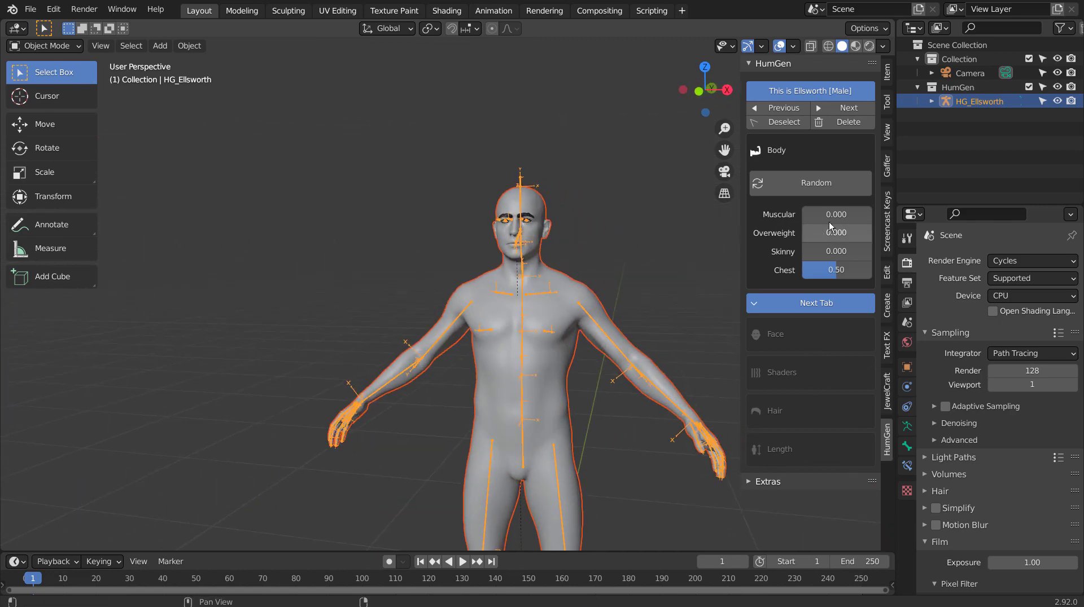
pyautogui.moveTo(830, 220)
pyautogui.mouseDown()
pyautogui.moveTo(813, 220)
pyautogui.moveTo(866, 233)
pyautogui.mouseUp()
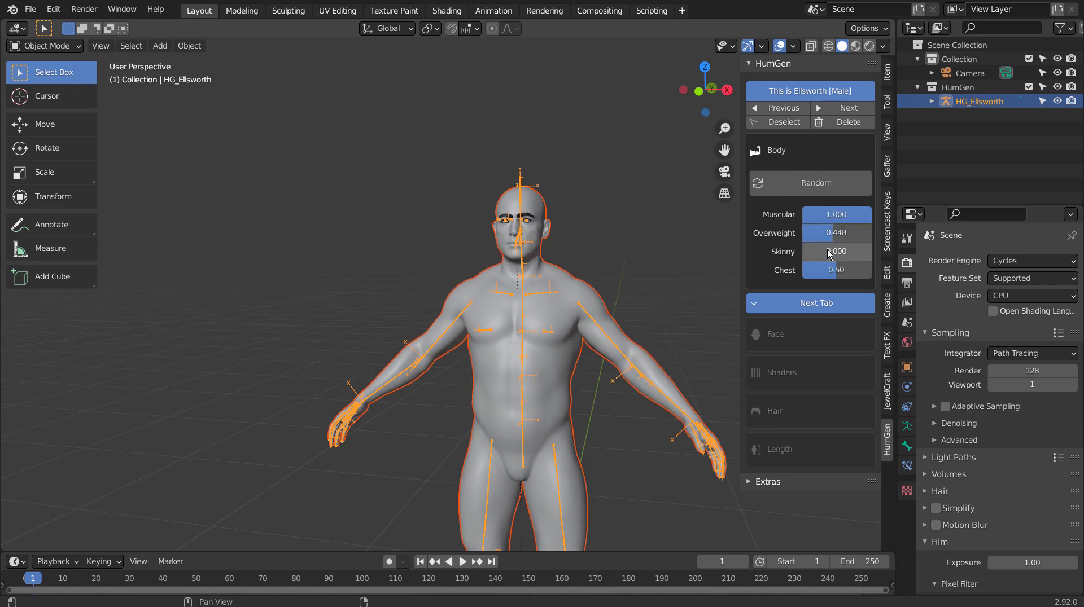
pyautogui.moveTo(813, 252)
pyautogui.mouseDown()
pyautogui.moveTo(866, 251)
pyautogui.moveTo(805, 251)
pyautogui.moveTo(805, 269)
pyautogui.moveTo(869, 270)
pyautogui.moveTo(805, 269)
pyautogui.moveTo(841, 269)
pyautogui.mouseUp()
# Step: In the Face tab, zoom to the head, shrink Forehead Size and randomize Upper Skull
pyautogui.click(827, 304)
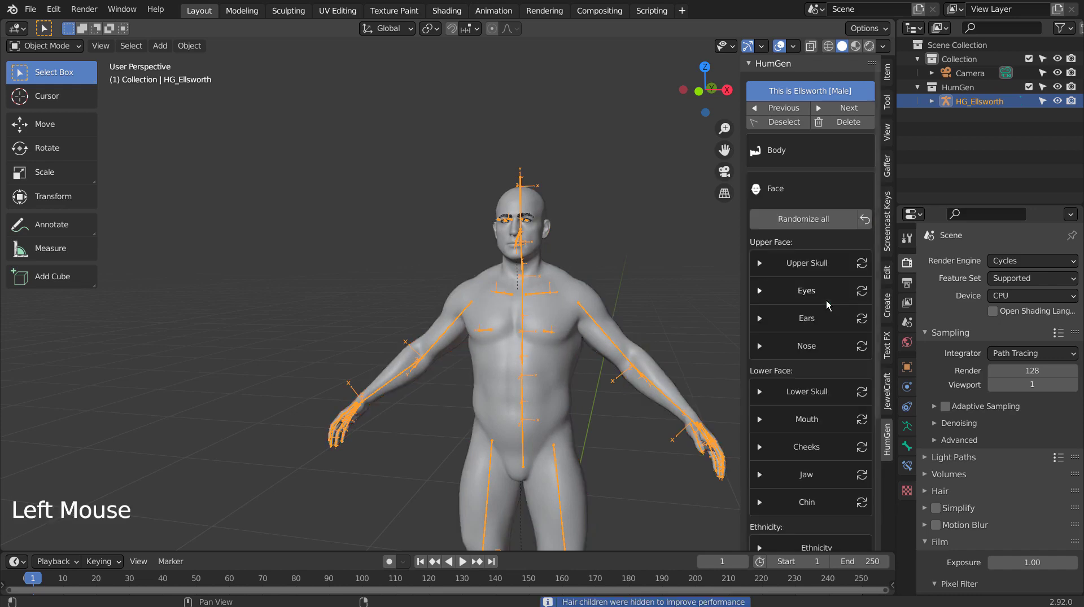
pyautogui.scroll(5, 583, 220)
pyautogui.moveTo(618, 220)
pyautogui.keyDown('shift'); pyautogui.mouseDown(button='middle')
pyautogui.moveTo(395, 349)
pyautogui.moveTo(493, 335)
pyautogui.moveTo(447, 339)
pyautogui.mouseUp(button='middle'); pyautogui.keyUp('shift')
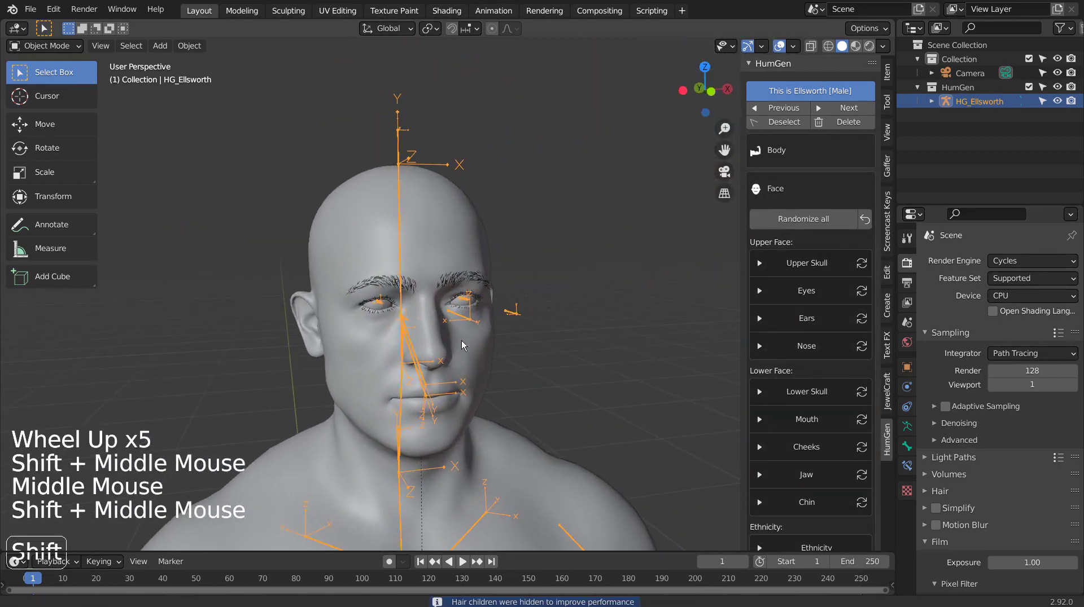
pyautogui.scroll(1, 508, 338)
pyautogui.scroll(1, 514, 342)
pyautogui.moveTo(514, 338); pyautogui.dragTo(512, 331, button='middle')
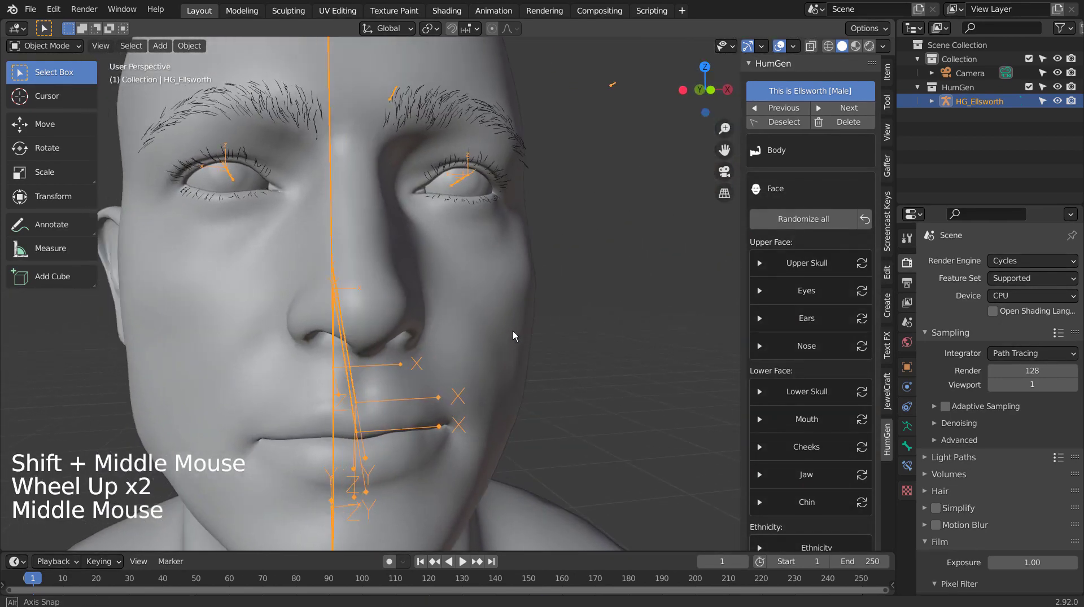
pyautogui.scroll(-1, 513, 330)
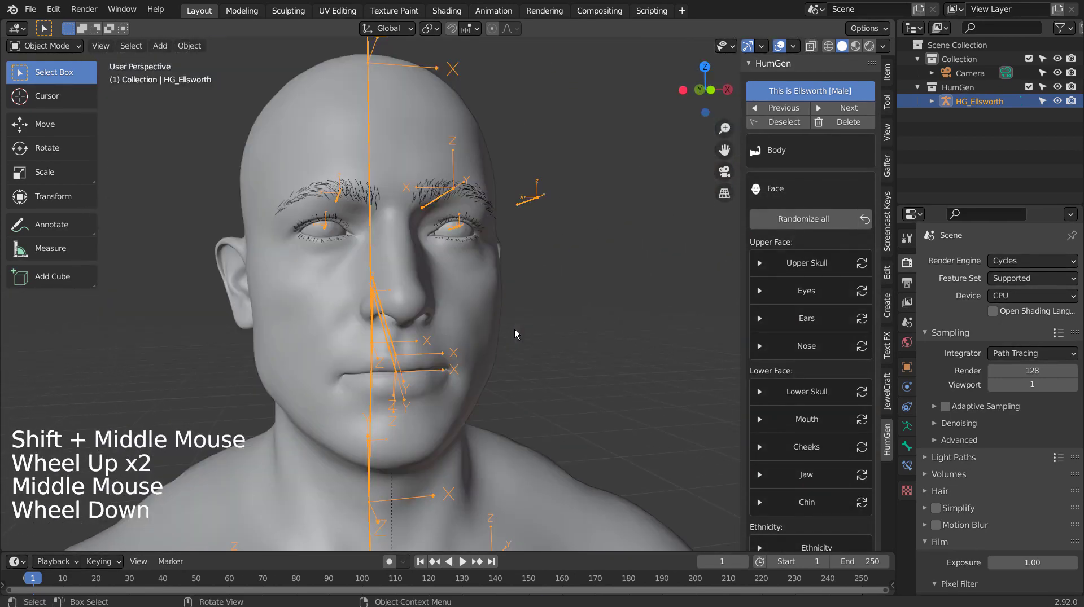
pyautogui.click(810, 263)
pyautogui.moveTo(813, 287)
pyautogui.mouseDown()
pyautogui.moveTo(834, 286)
pyautogui.moveTo(751, 287)
pyautogui.moveTo(811, 287)
pyautogui.moveTo(784, 308)
pyautogui.moveTo(749, 308)
pyautogui.moveTo(810, 307)
pyautogui.mouseUp()
pyautogui.click(813, 219)
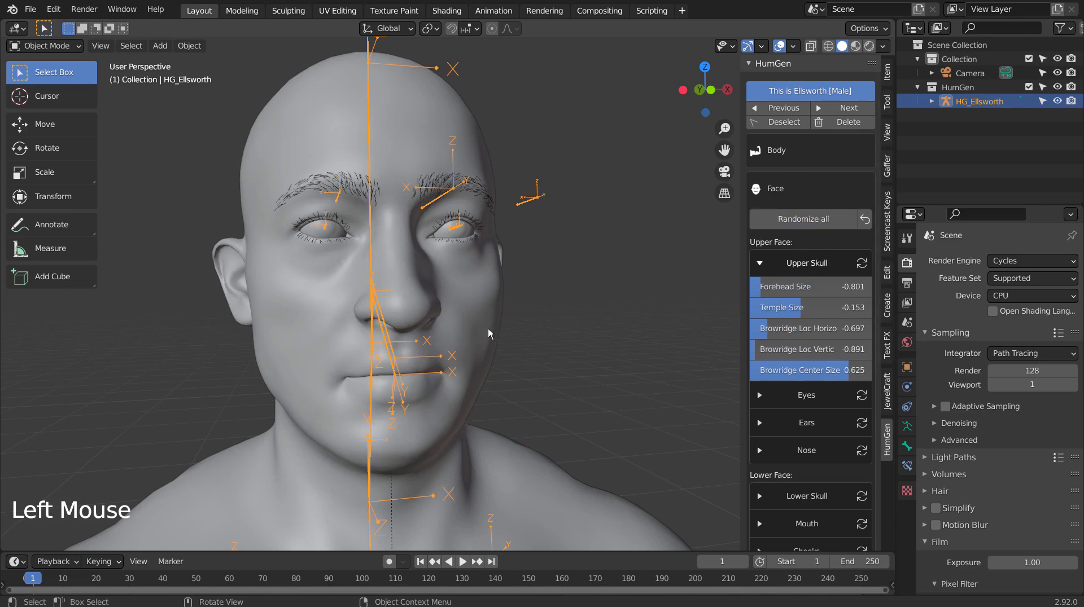
# Step: Select the body mesh and frame the view on the character's face
pyautogui.moveTo(593, 316)
pyautogui.mouseDown(button='middle')
pyautogui.moveTo(439, 317)
pyautogui.moveTo(265, 370)
pyautogui.moveTo(527, 277)
pyautogui.moveTo(522, 508)
pyautogui.mouseUp(button='middle')
pyautogui.click(437, 316)
pyautogui.press('KP_Decimal')
pyautogui.scroll(4, 440, 316)
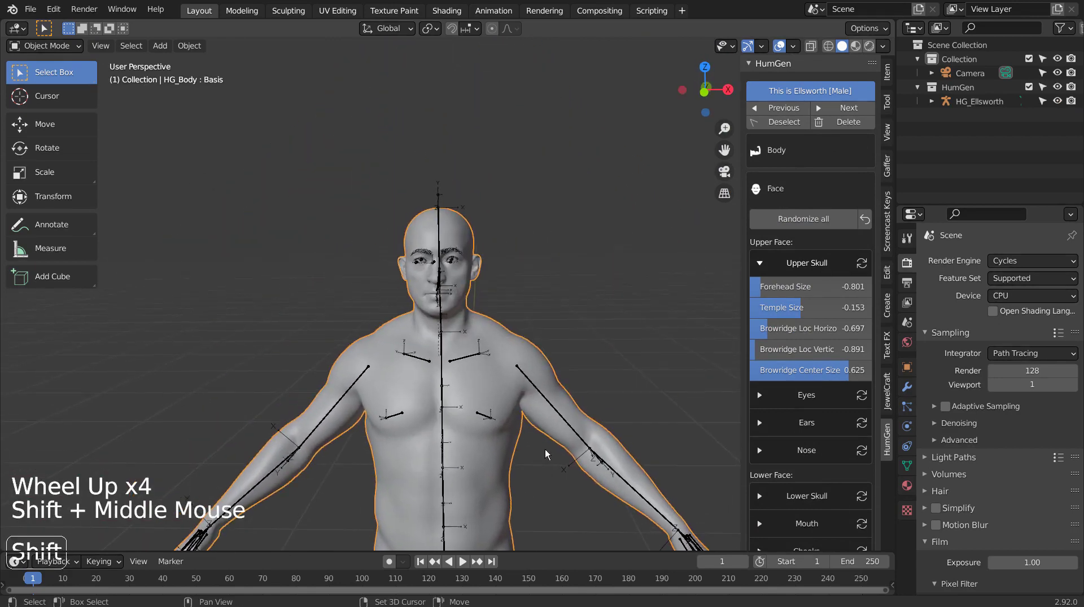
pyautogui.scroll(4, 522, 508)
pyautogui.scroll(3, 522, 508)
pyautogui.moveTo(520, 314)
pyautogui.keyDown('shift'); pyautogui.mouseDown(button='middle')
pyautogui.moveTo(520, 392)
pyautogui.moveTo(457, 392)
pyautogui.mouseUp(button='middle'); pyautogui.keyUp('shift')
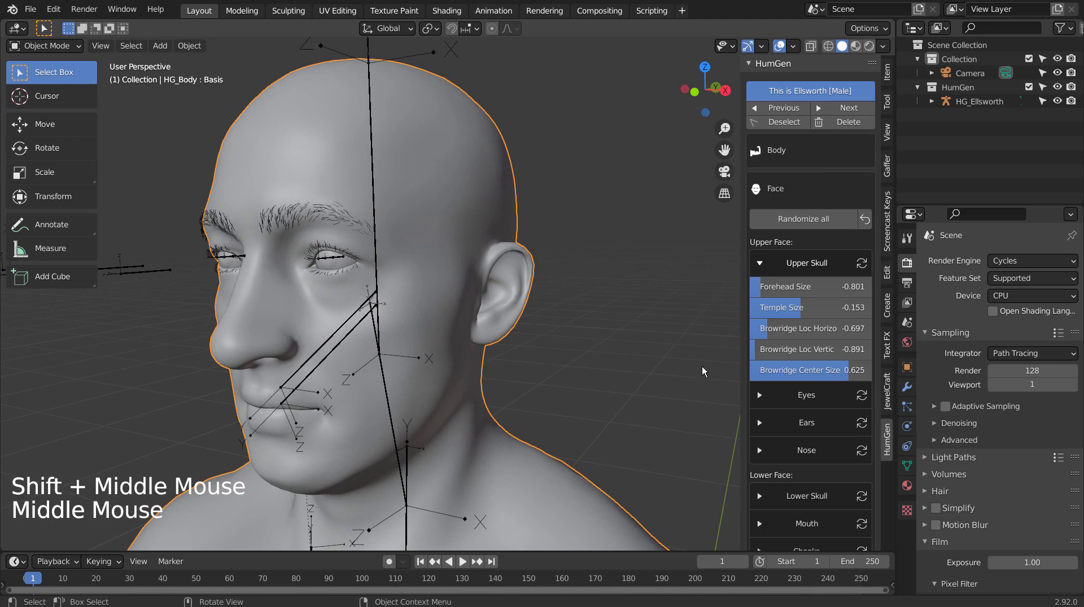
# Step: Look over the Eyes shape settings, then collapse Eyes and Upper Skull
pyautogui.click(758, 396)
pyautogui.scroll(-4, 766, 402)
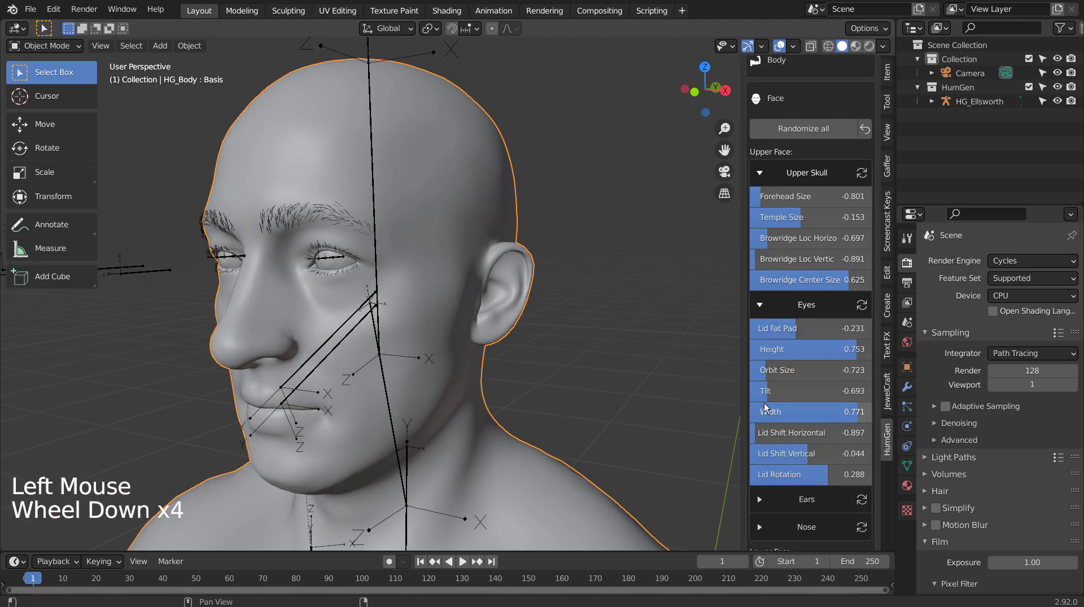
pyautogui.scroll(-2, 766, 401)
pyautogui.scroll(6, 762, 399)
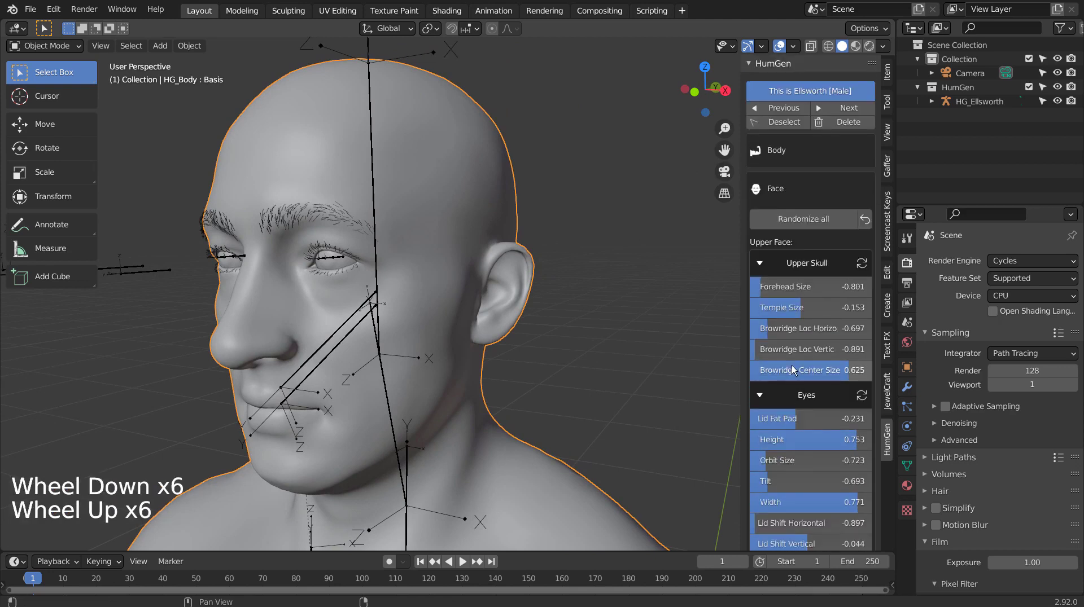
pyautogui.click(759, 396)
pyautogui.click(759, 263)
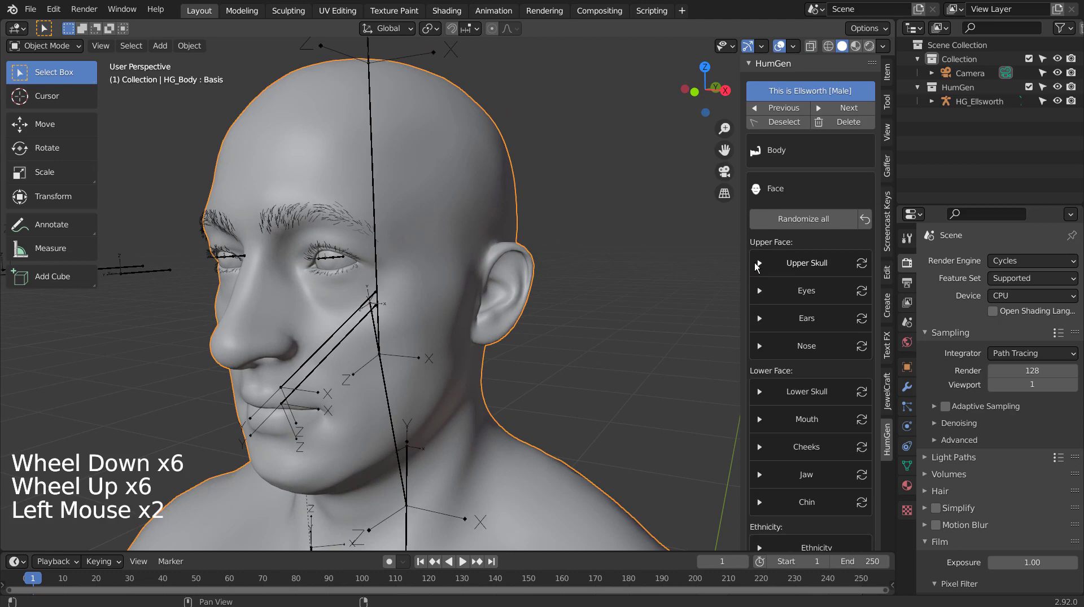
# Step: Increase the ears' Antihelix Shape and adjust their turn
pyautogui.click(760, 318)
pyautogui.moveTo(768, 334)
pyautogui.mouseDown()
pyautogui.moveTo(869, 341)
pyautogui.moveTo(813, 342)
pyautogui.mouseUp()
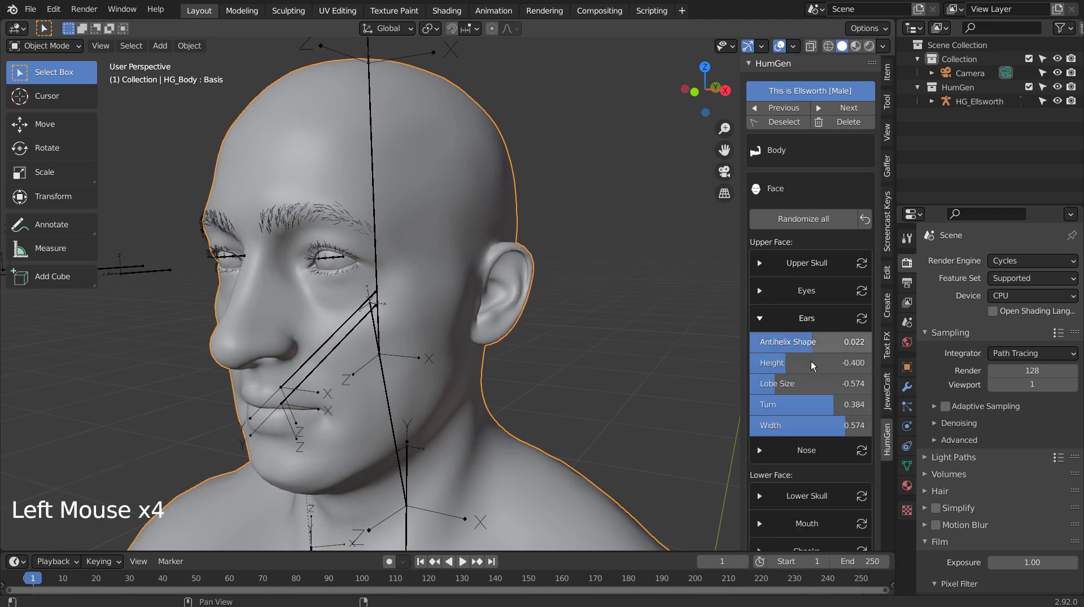
pyautogui.moveTo(811, 405)
pyautogui.mouseDown()
pyautogui.moveTo(750, 404)
pyautogui.moveTo(872, 405)
pyautogui.moveTo(750, 404)
pyautogui.moveTo(828, 405)
pyautogui.mouseUp()
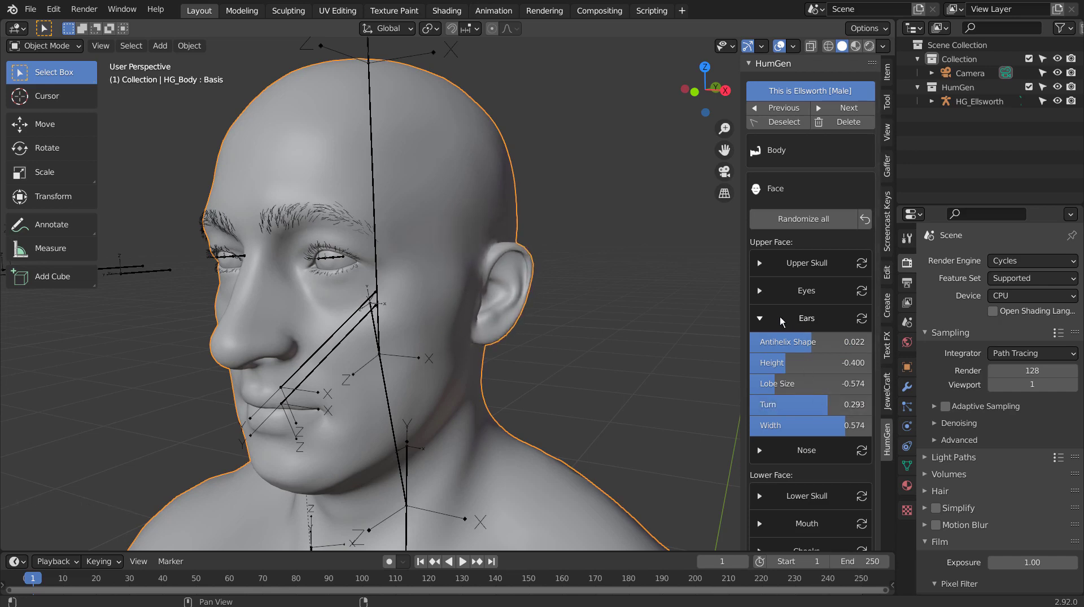
pyautogui.click(760, 318)
# Step: Change the nose angle, lower its bridge height and shrink the tip
pyautogui.scroll(-2, 761, 319)
pyautogui.click(762, 302)
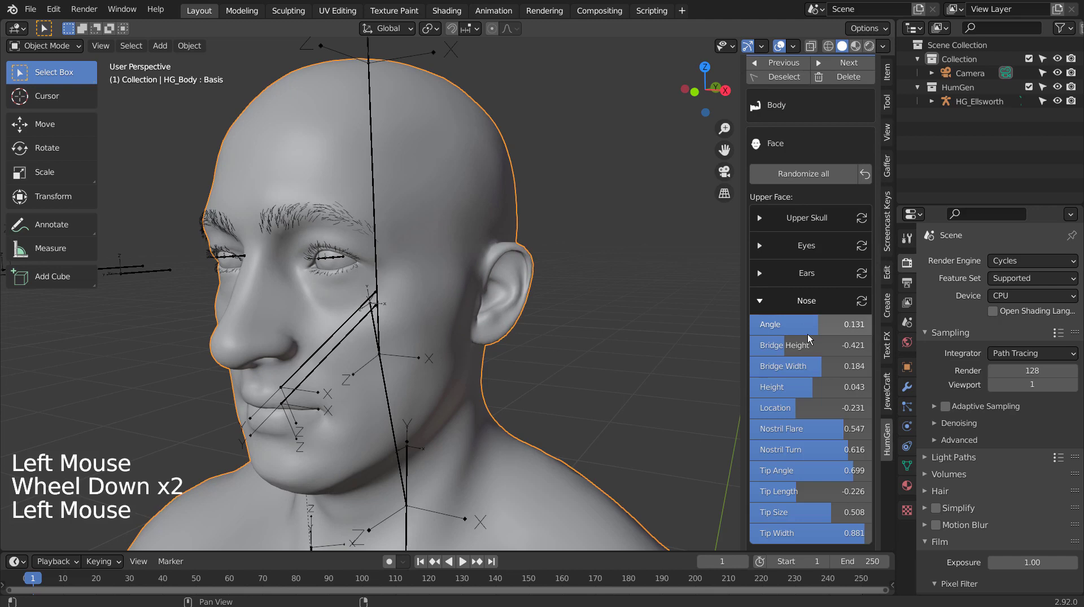
pyautogui.moveTo(785, 325)
pyautogui.mouseDown()
pyautogui.moveTo(872, 324)
pyautogui.moveTo(824, 325)
pyautogui.moveTo(814, 357)
pyautogui.moveTo(796, 366)
pyautogui.mouseUp()
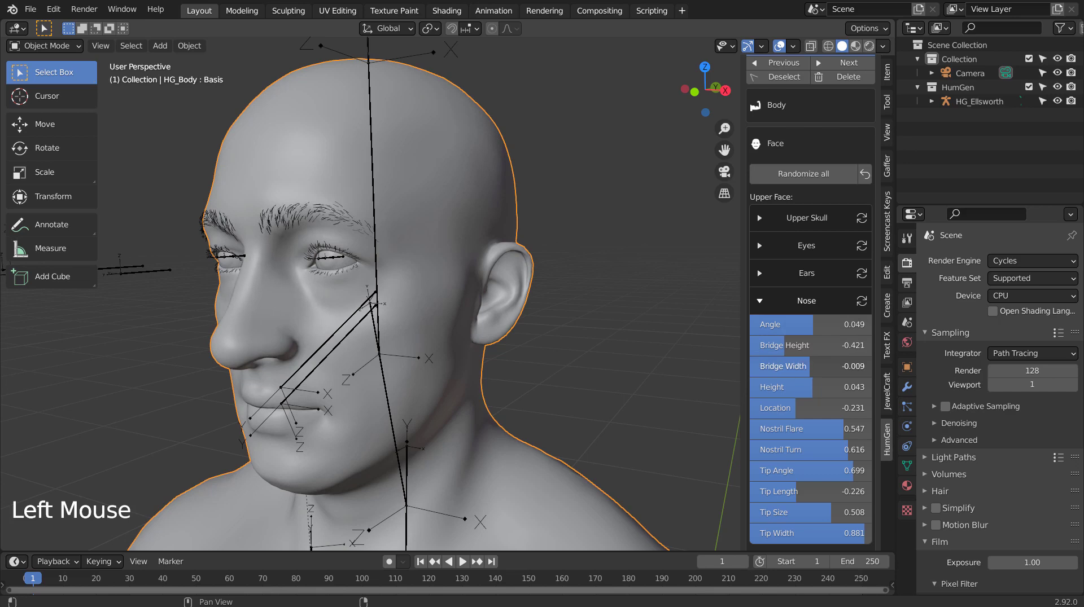
pyautogui.moveTo(798, 346); pyautogui.dragTo(768, 345)
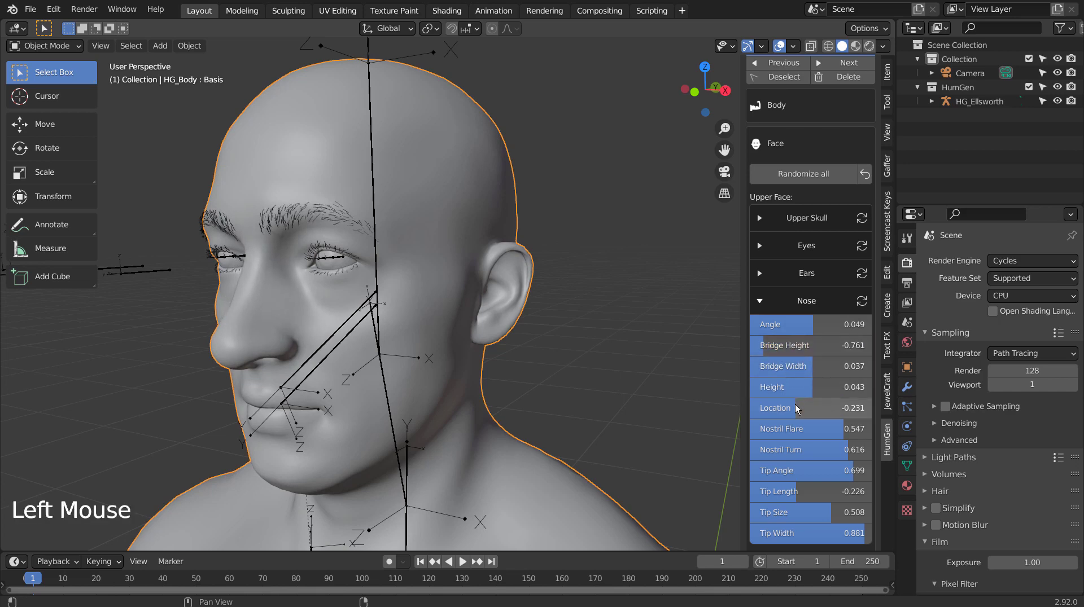
pyautogui.scroll(-6, 789, 413)
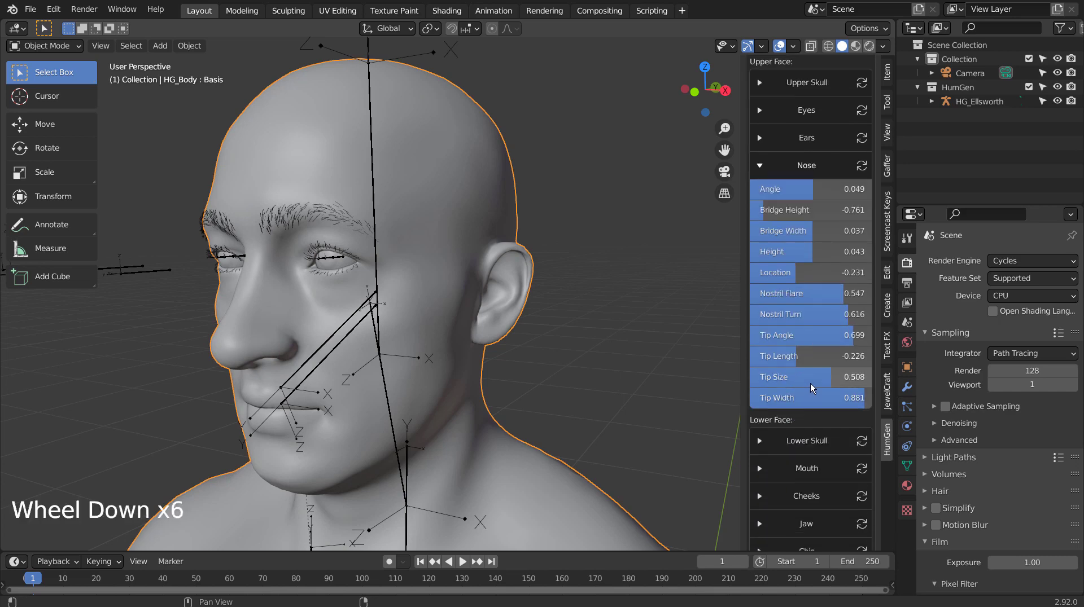
pyautogui.moveTo(815, 378); pyautogui.dragTo(748, 378)
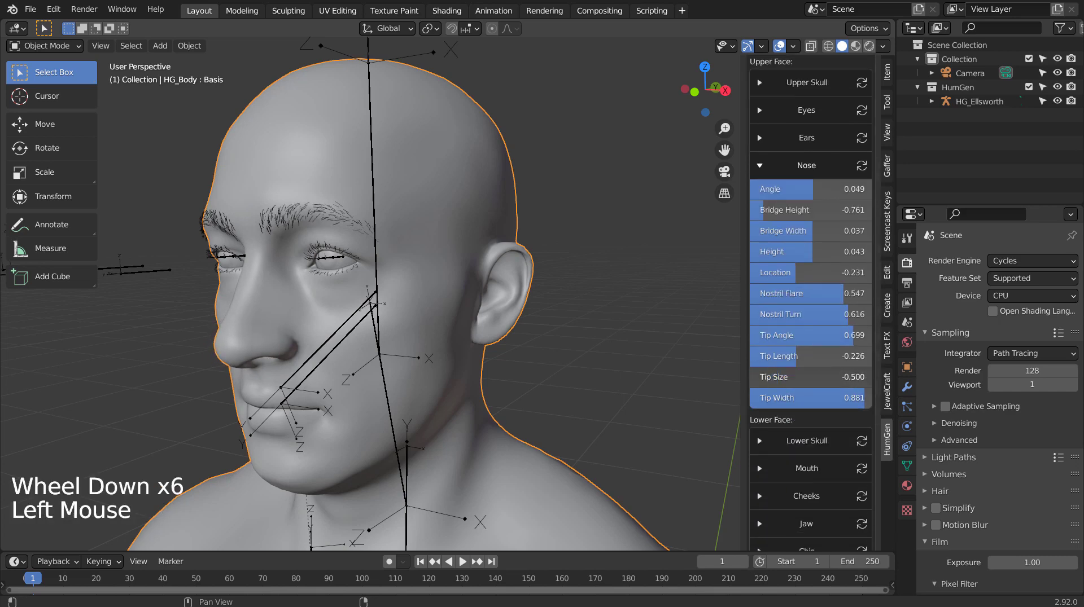
pyautogui.click(760, 174)
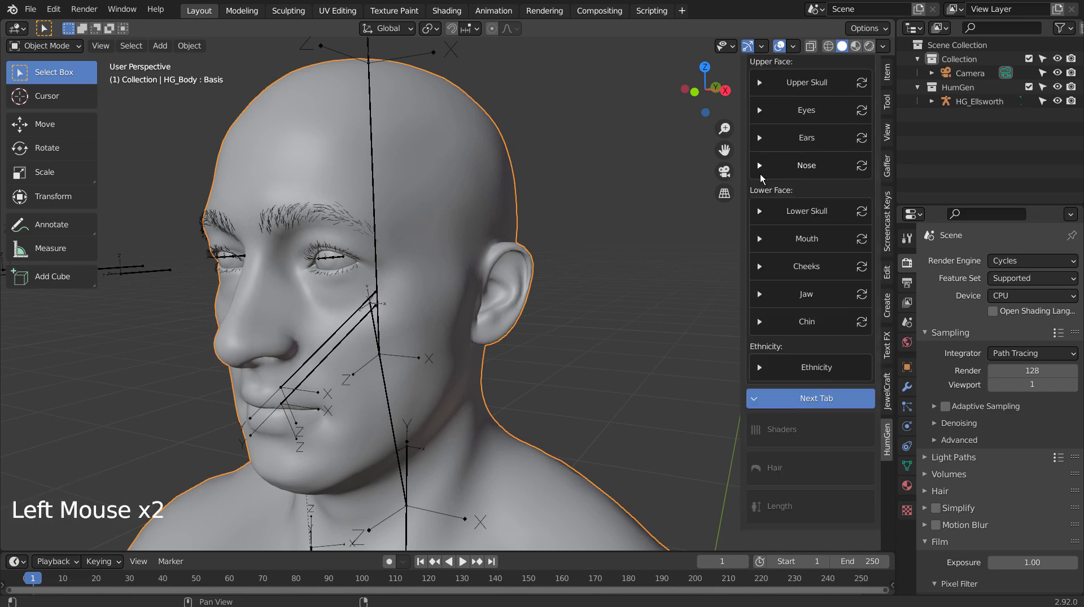
# Step: Lower the Muzzle Location Horizontal slider in Lower Skull to move the muzzle back
pyautogui.scroll(3, 768, 218)
pyautogui.click(757, 291)
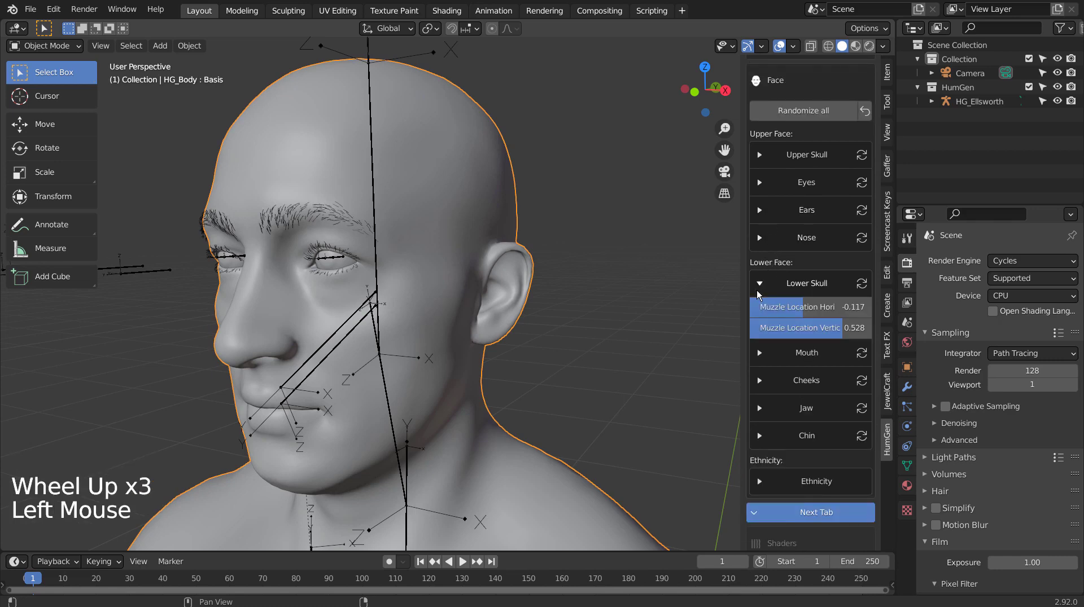
pyautogui.moveTo(763, 305)
pyautogui.mouseDown()
pyautogui.moveTo(863, 307)
pyautogui.moveTo(785, 307)
pyautogui.mouseUp()
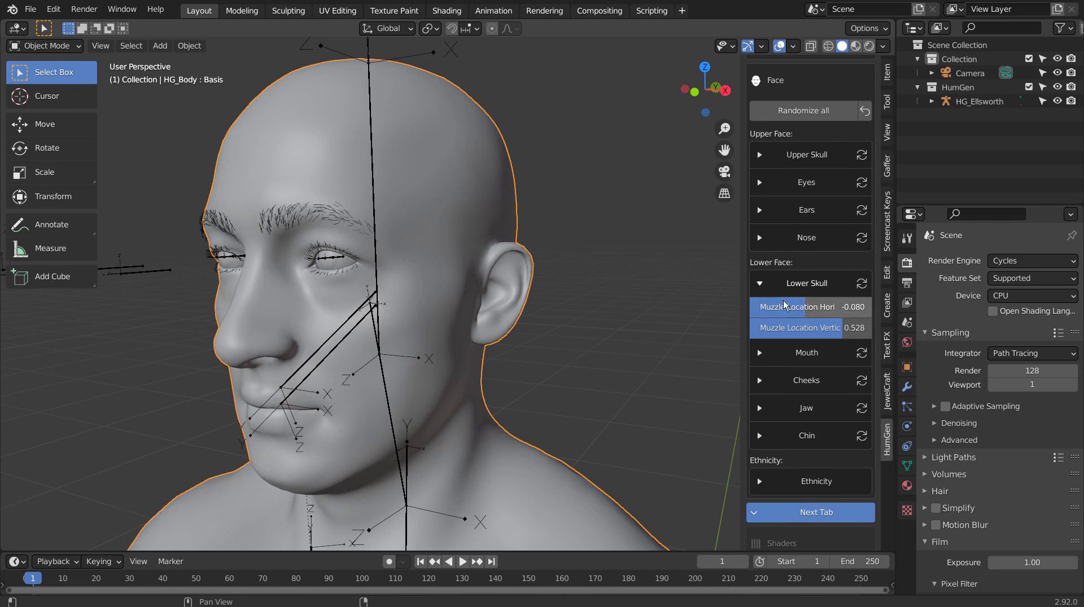
pyautogui.click(759, 284)
pyautogui.scroll(-1, 771, 328)
pyautogui.scroll(-2, 773, 378)
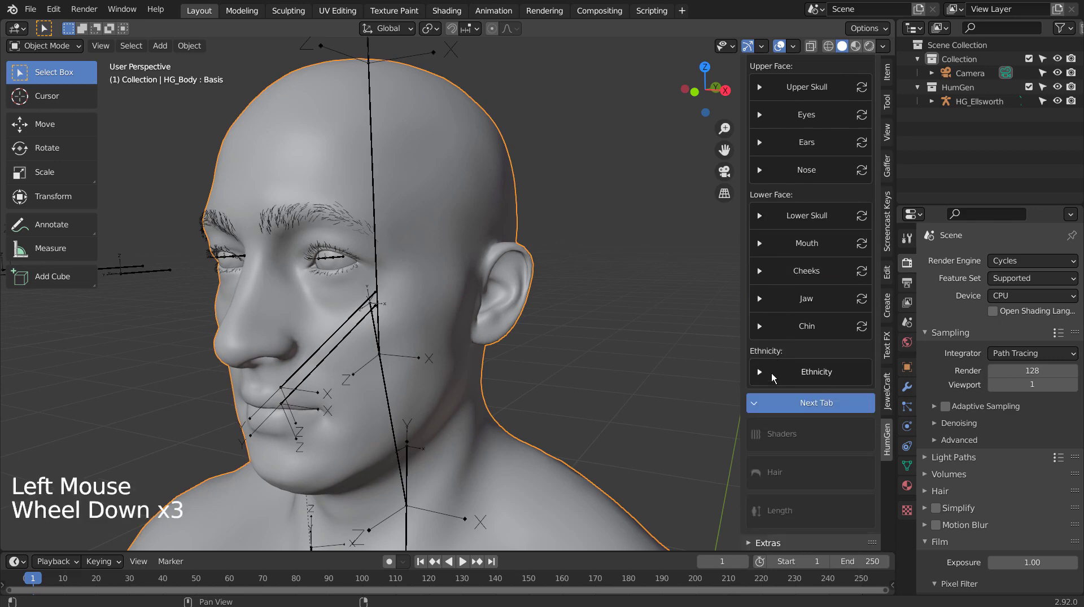
# Step: Go to the Shaders tab, orbit to a front view and check the eyes' Pupil Color
pyautogui.click(766, 403)
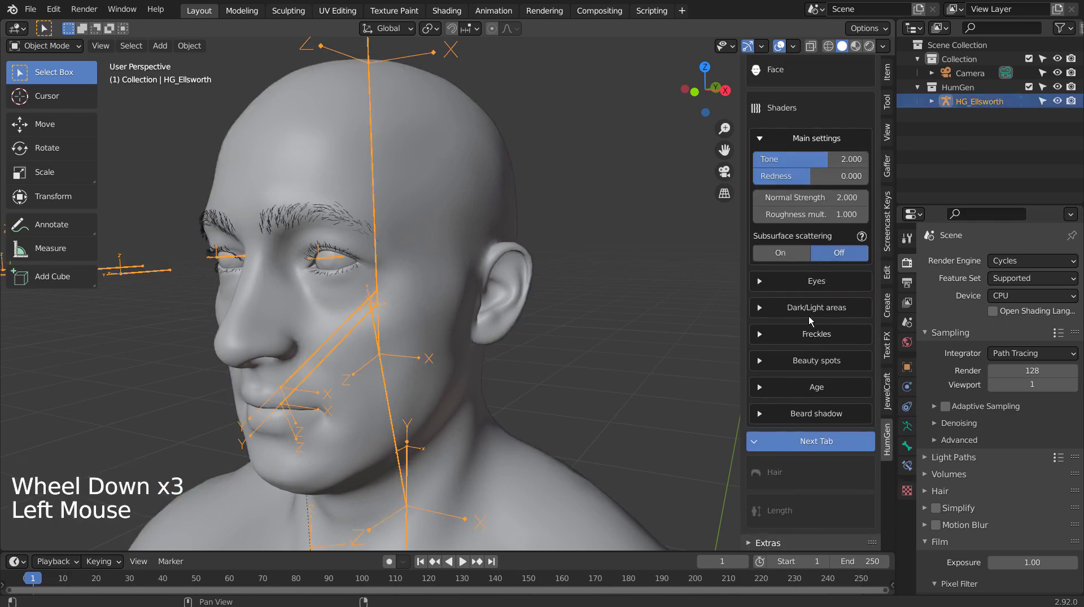
pyautogui.moveTo(604, 347); pyautogui.dragTo(658, 352, button='middle')
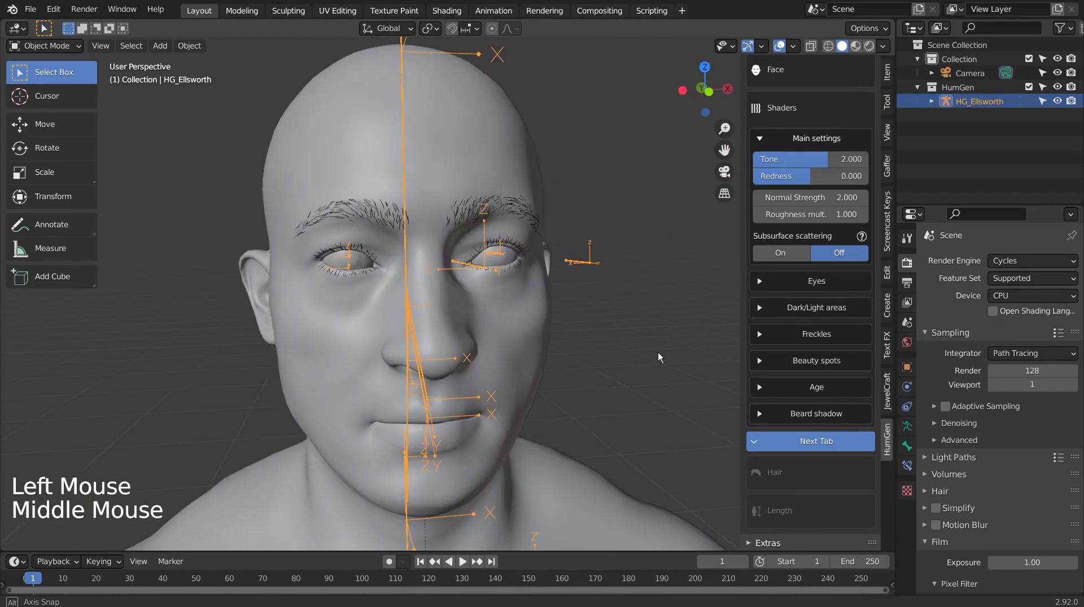
pyautogui.click(762, 279)
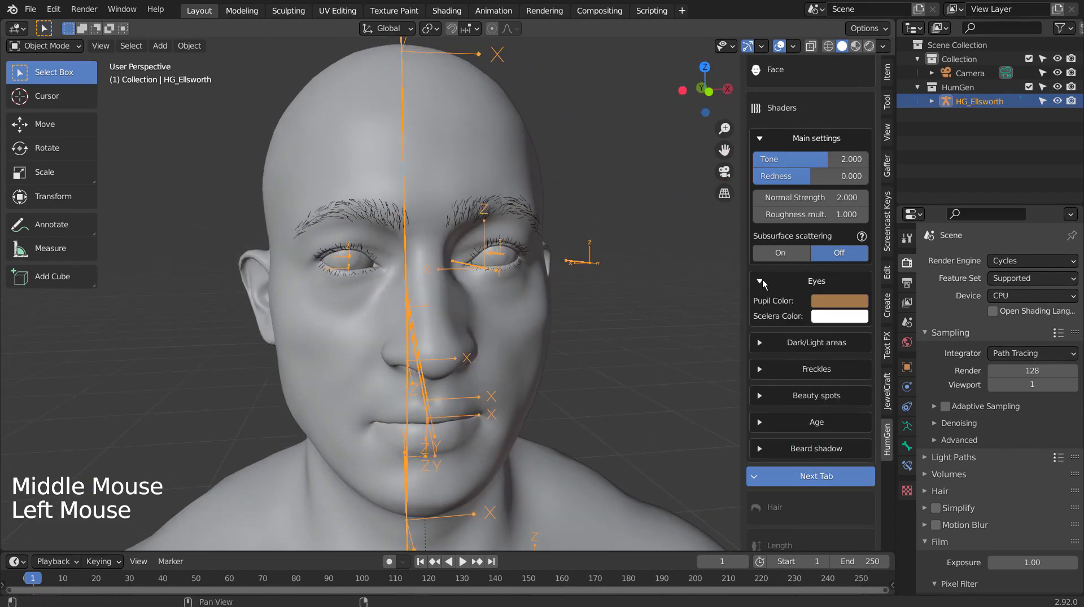
pyautogui.click(837, 299)
# Step: Switch the viewport to Material Preview and zoom around the face
pyautogui.click(855, 47)
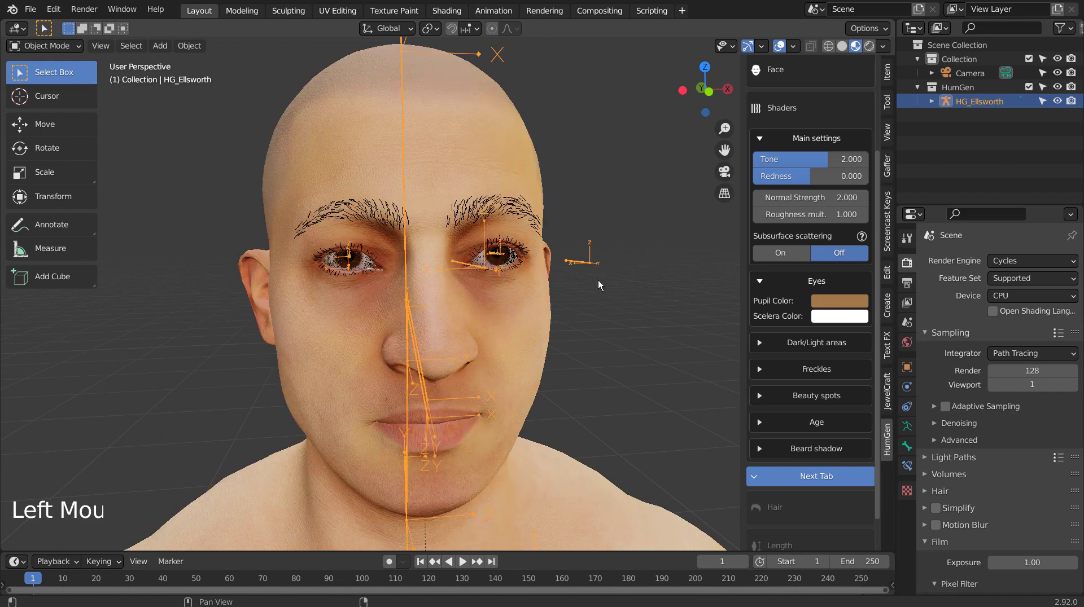
pyautogui.scroll(10, 598, 280)
pyautogui.scroll(-1, 598, 280)
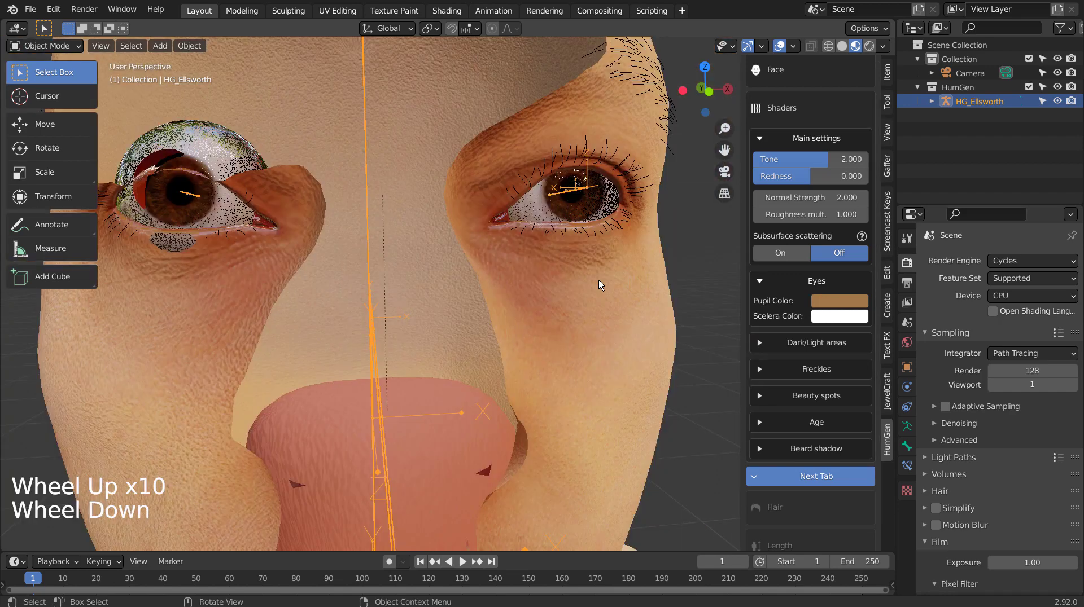
pyautogui.scroll(-1, 598, 280)
pyautogui.scroll(2, 580, 361)
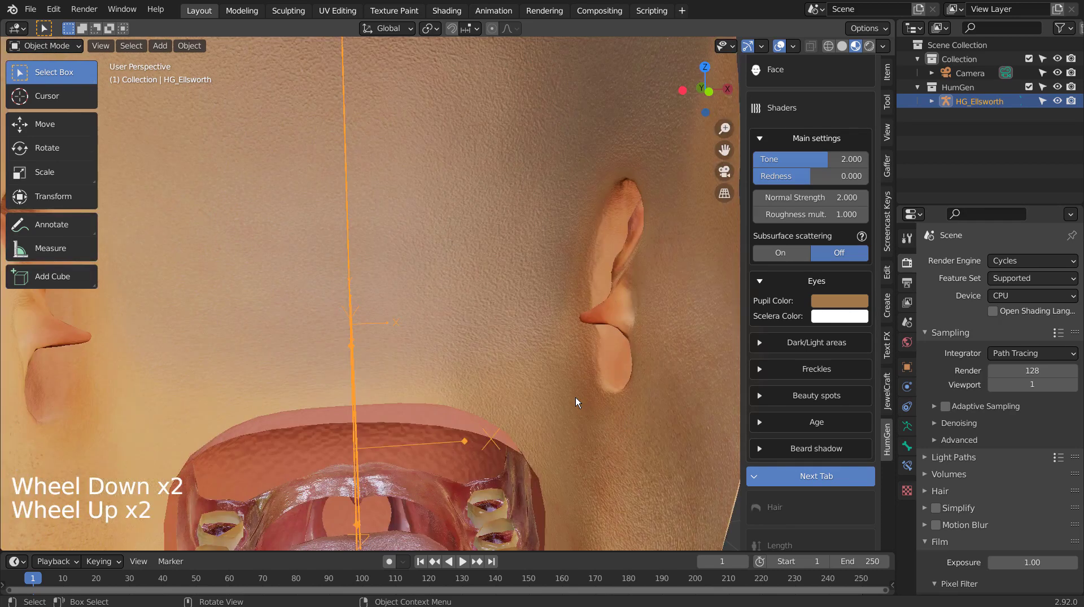
pyautogui.scroll(-2, 575, 398)
pyautogui.scroll(-1, 575, 398)
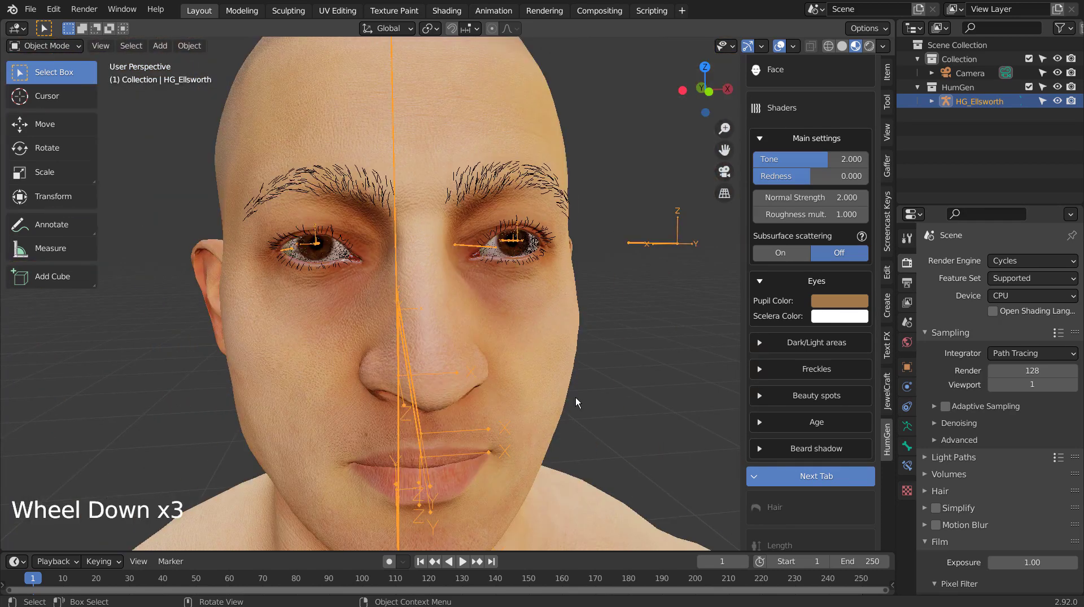
pyautogui.scroll(-1, 575, 398)
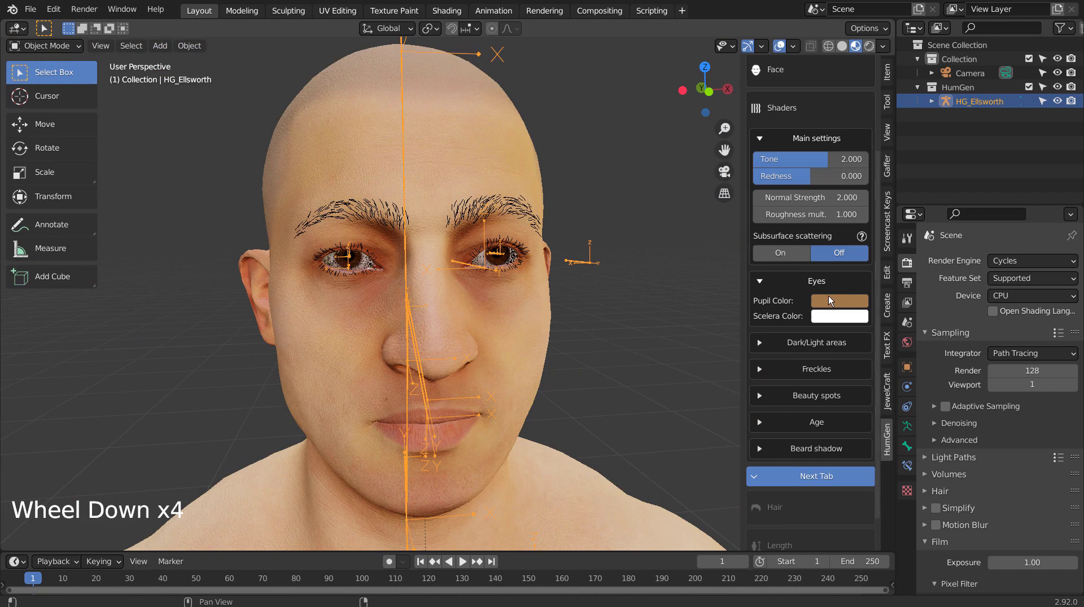
# Step: Add a moderate amount of freckles and maximum age skin sagging
pyautogui.click(796, 343)
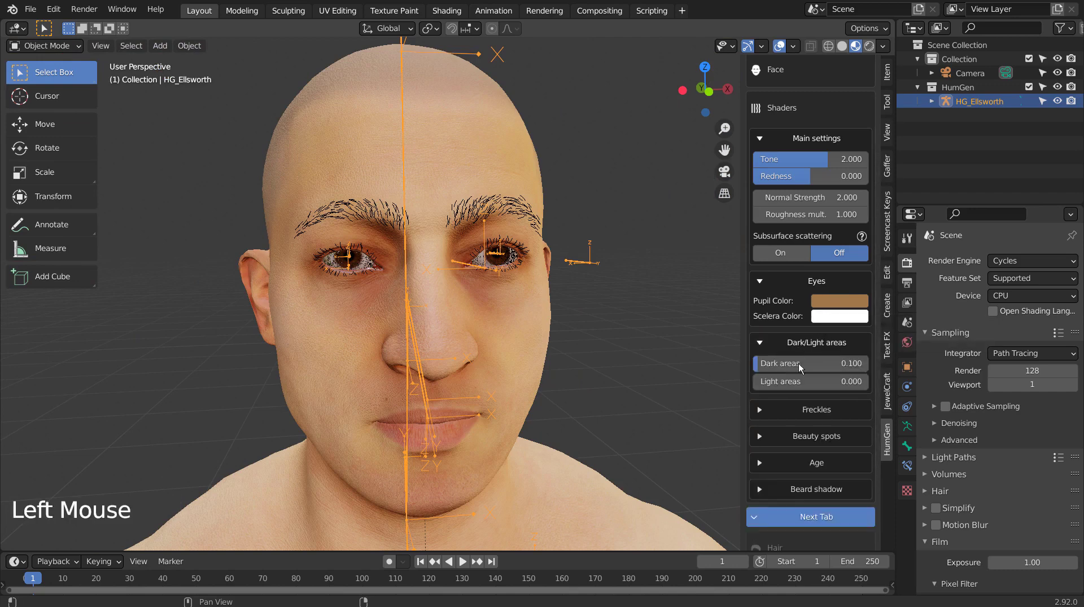
pyautogui.click(796, 409)
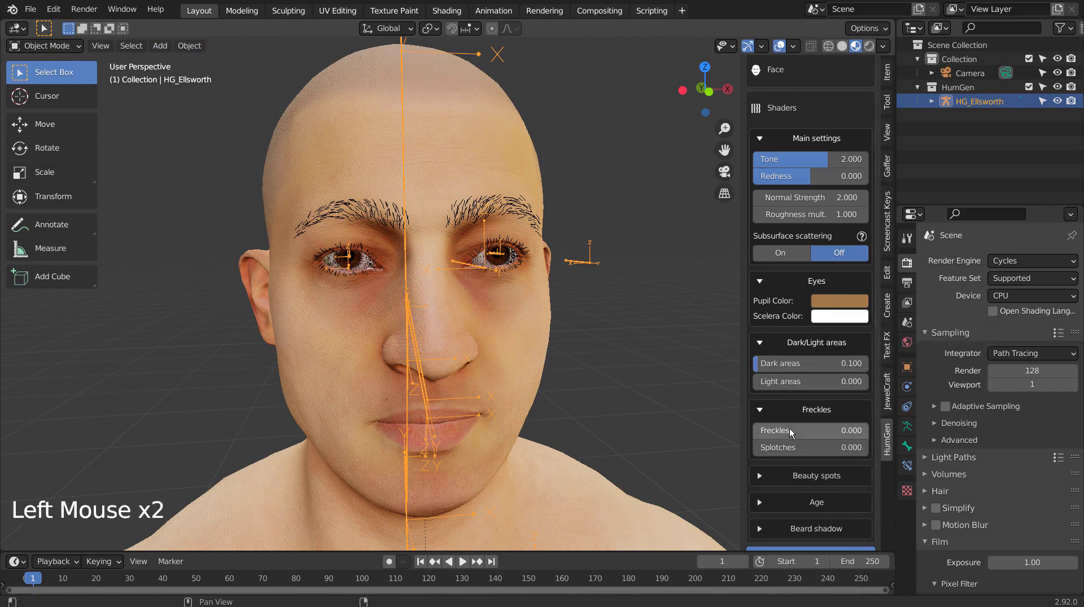
pyautogui.moveTo(789, 430)
pyautogui.mouseDown()
pyautogui.moveTo(845, 430)
pyautogui.moveTo(757, 430)
pyautogui.moveTo(810, 447)
pyautogui.moveTo(756, 448)
pyautogui.mouseUp()
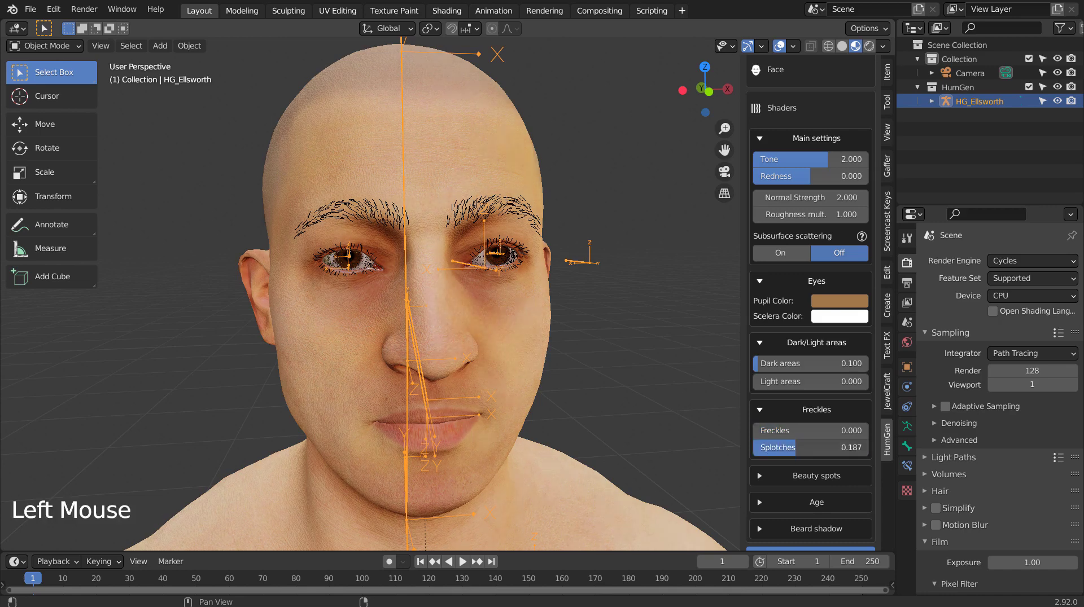
pyautogui.click(764, 412)
pyautogui.click(766, 464)
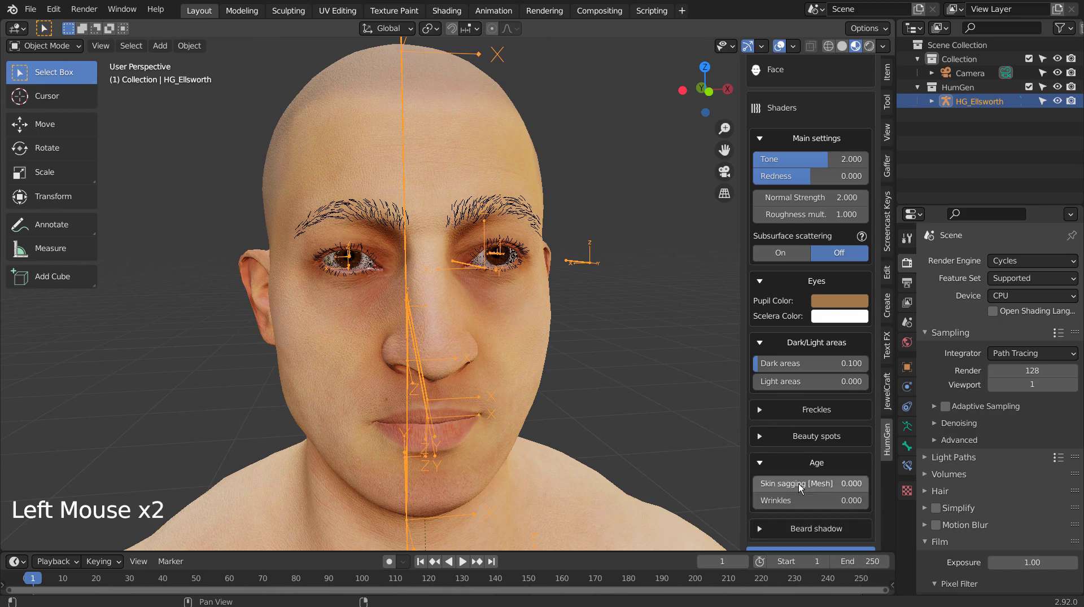
pyautogui.moveTo(794, 488)
pyautogui.mouseDown()
pyautogui.moveTo(864, 488)
pyautogui.moveTo(759, 484)
pyautogui.moveTo(863, 501)
pyautogui.moveTo(760, 501)
pyautogui.mouseUp()
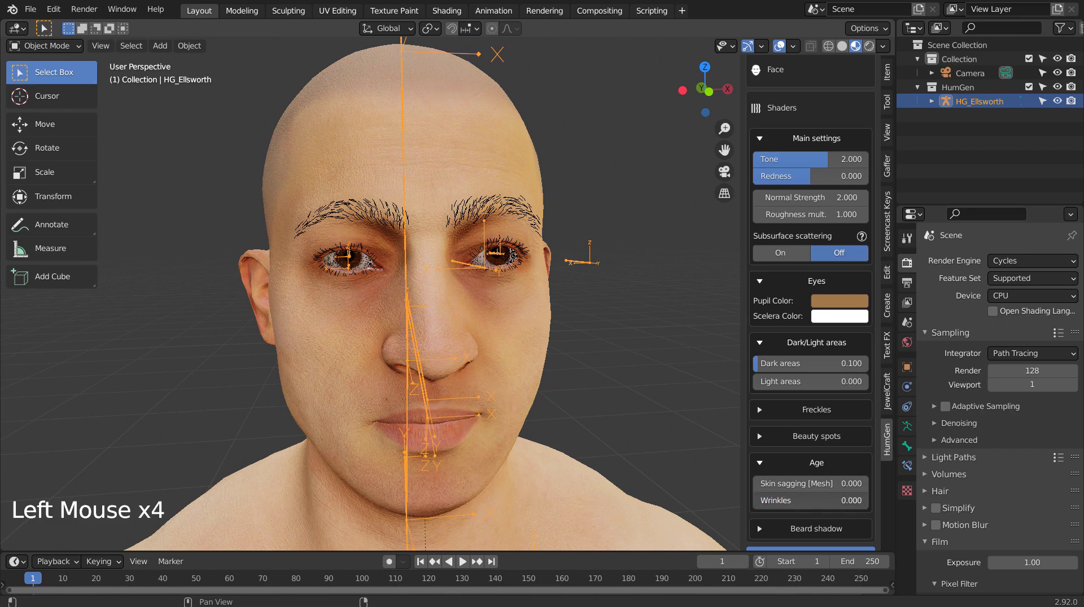
pyautogui.click(760, 465)
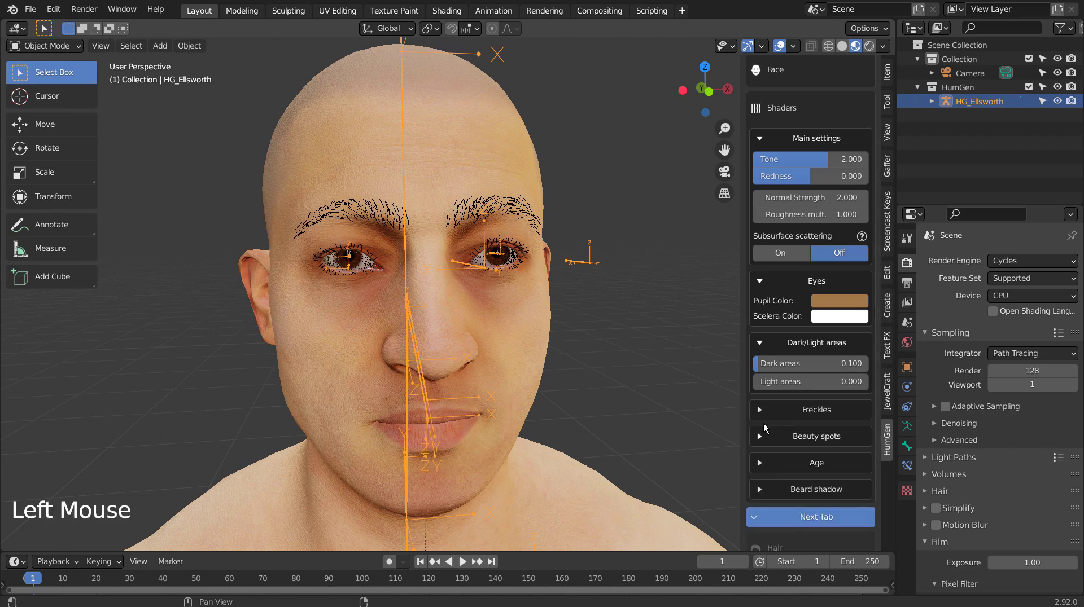
pyautogui.click(762, 344)
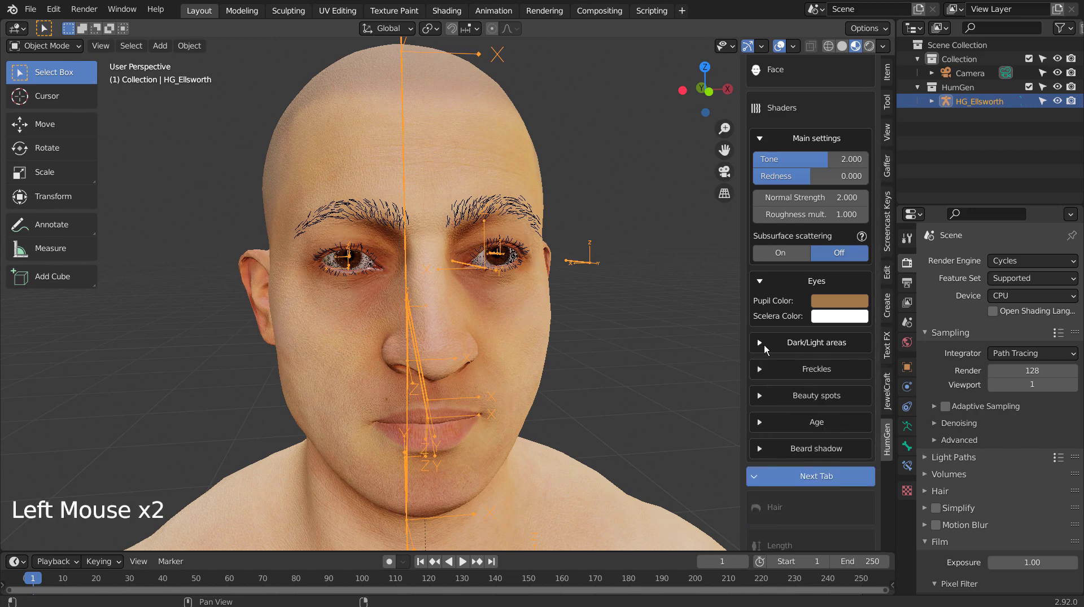
# Step: Set the Beard shadow's Mustache and Beard values both to 1.0
pyautogui.click(764, 448)
pyautogui.scroll(-2, 766, 447)
pyautogui.scroll(-2, 790, 429)
pyautogui.moveTo(831, 398)
pyautogui.mouseDown()
pyautogui.moveTo(869, 399)
pyautogui.moveTo(869, 411)
pyautogui.mouseUp()
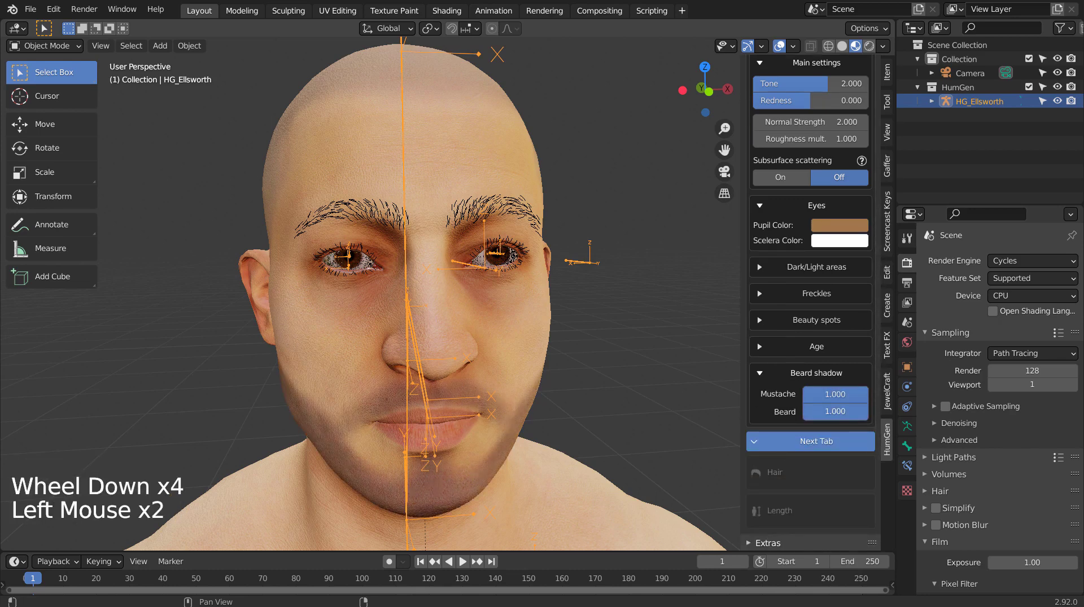
pyautogui.moveTo(547, 408)
pyautogui.mouseDown(button='middle')
pyautogui.moveTo(426, 415)
pyautogui.moveTo(393, 405)
pyautogui.moveTo(448, 371)
pyautogui.moveTo(534, 364)
pyautogui.moveTo(713, 432)
pyautogui.mouseUp(button='middle')
# Step: In the Hair tab, pick Afro from the hairstyle gallery and zoom out
pyautogui.click(763, 442)
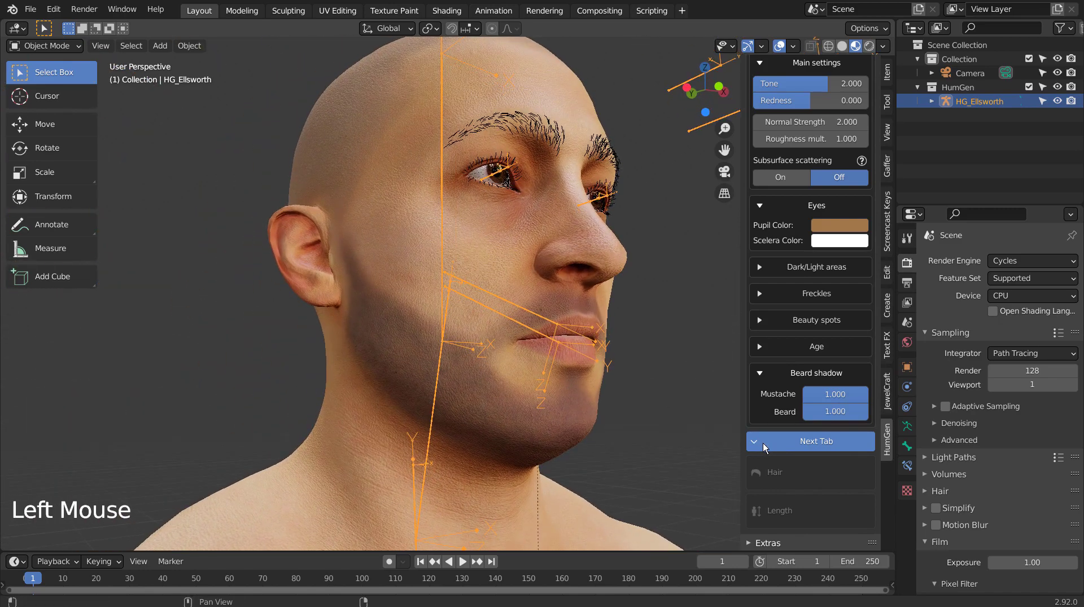
pyautogui.click(799, 307)
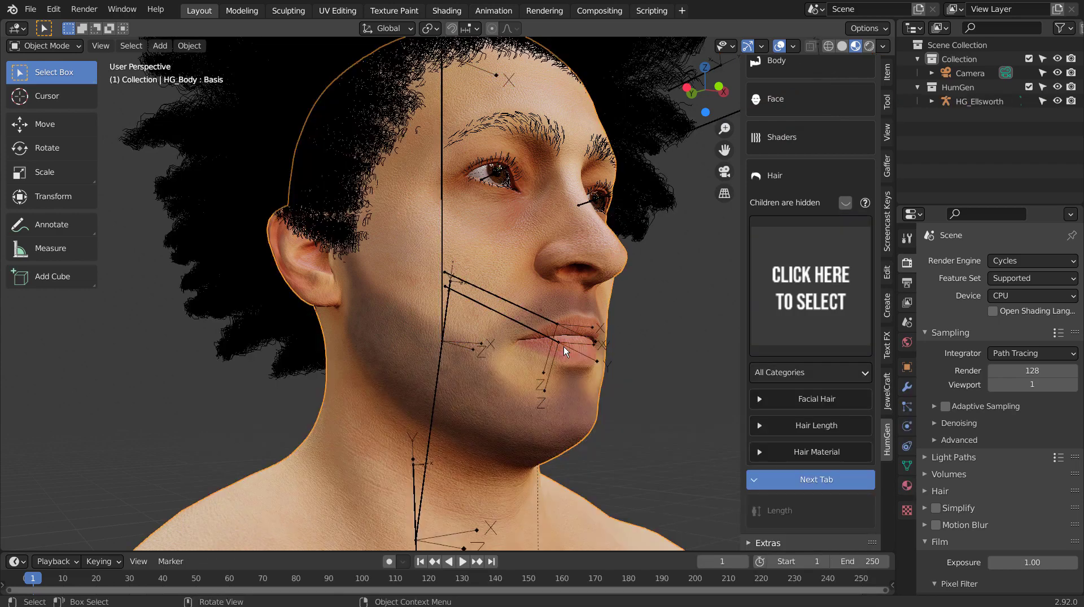
pyautogui.moveTo(652, 344); pyautogui.dragTo(584, 369, button='middle')
pyautogui.scroll(-4, 584, 371)
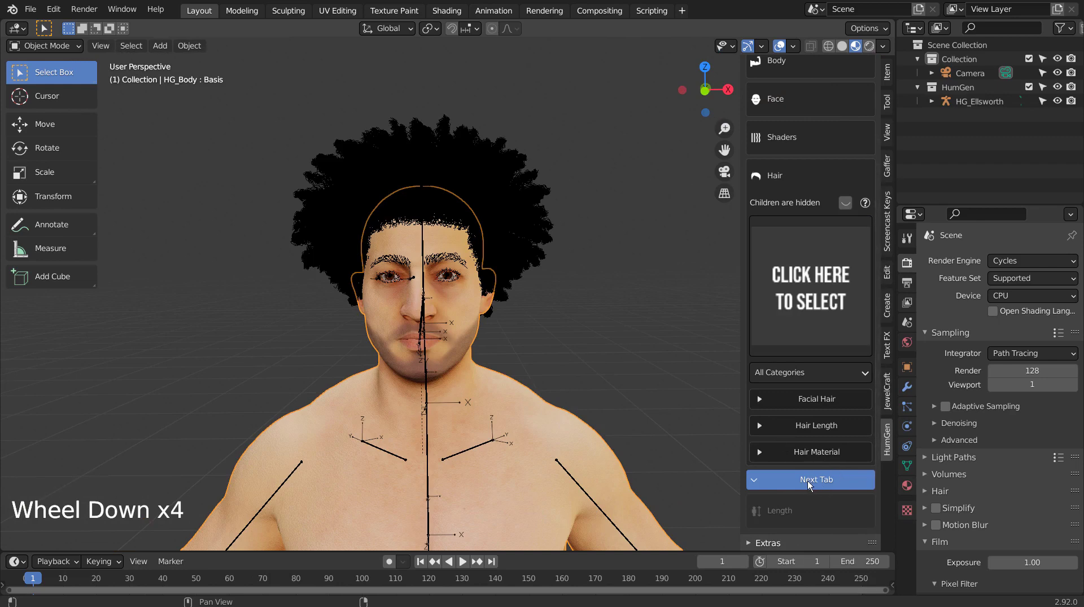
pyautogui.scroll(-4, 788, 486)
# Step: Keep the 1.83 m length and confirm Finish Creation Phase
pyautogui.click(787, 486)
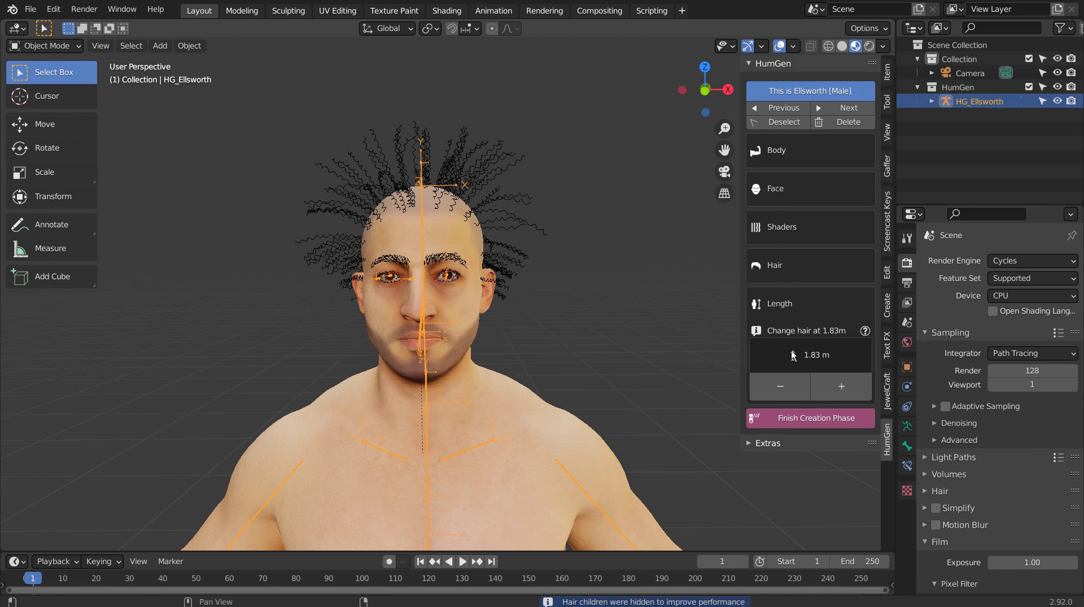
pyautogui.click(806, 419)
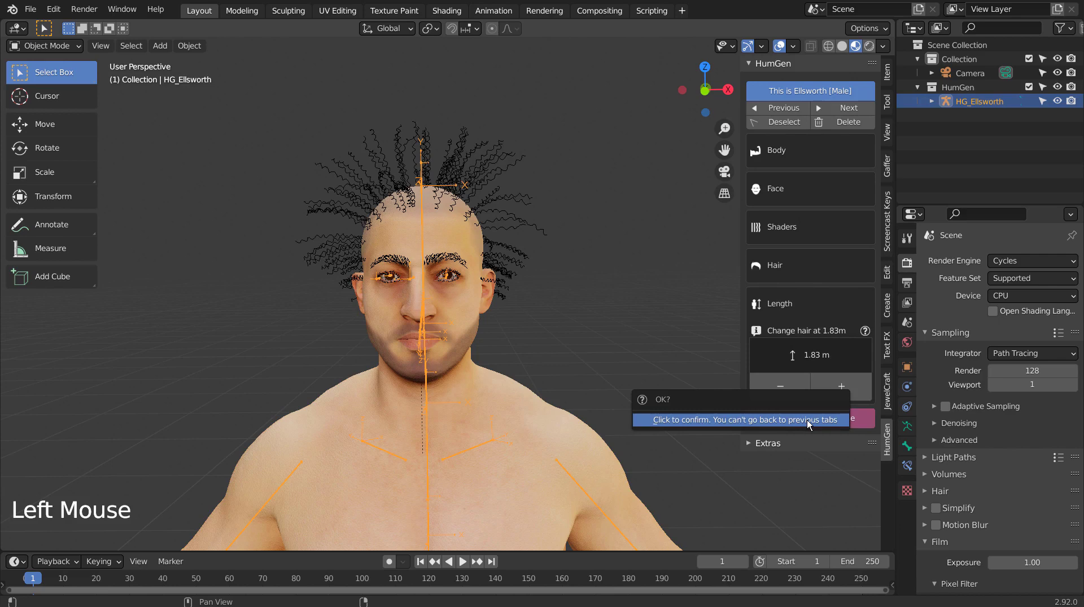
pyautogui.click(669, 420)
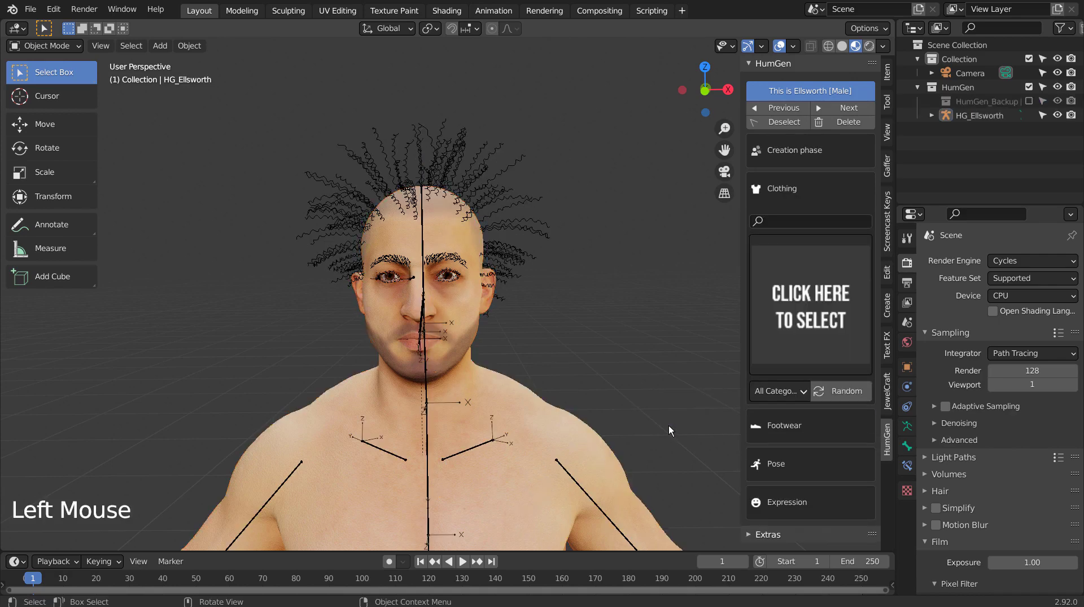
# Step: Choose BBQ Barry from the Clothing gallery and zoom out to view the outfit
pyautogui.click(802, 324)
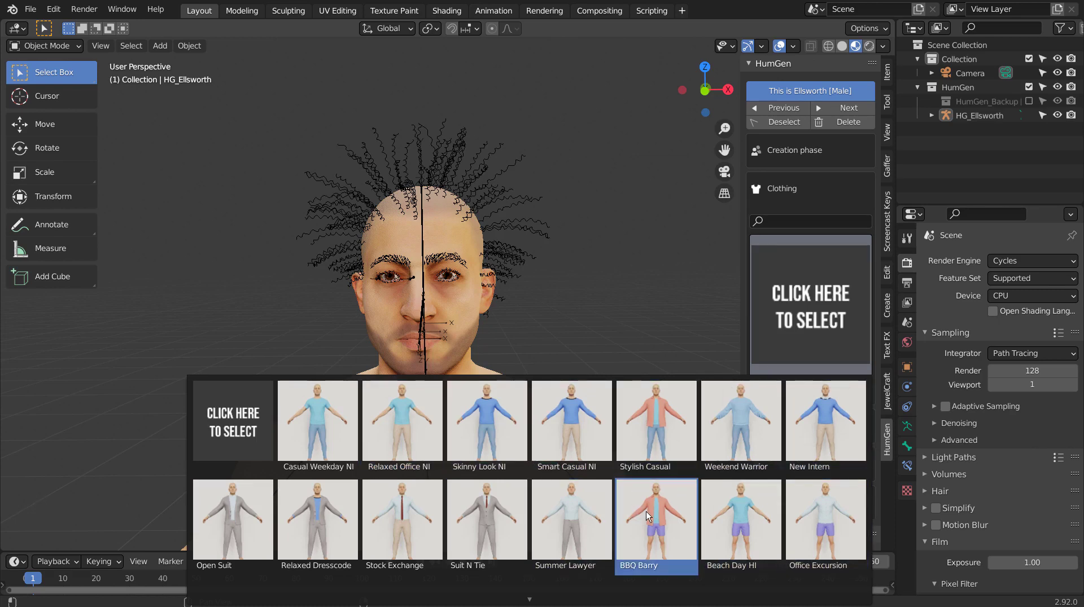
pyautogui.click(670, 514)
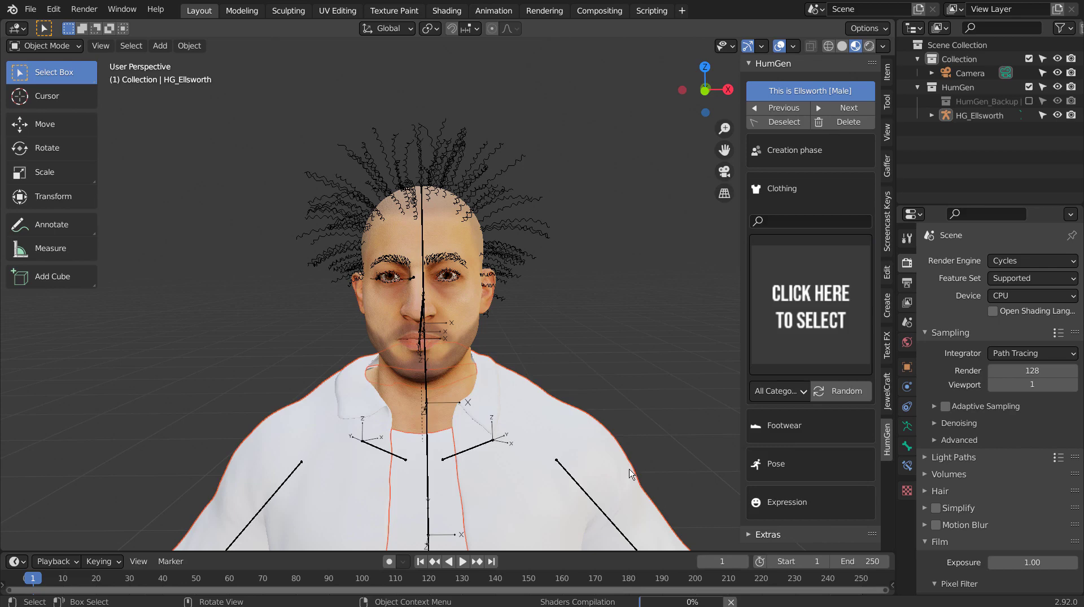
pyautogui.scroll(-4, 630, 474)
pyautogui.scroll(-1, 615, 476)
pyautogui.scroll(-1, 599, 477)
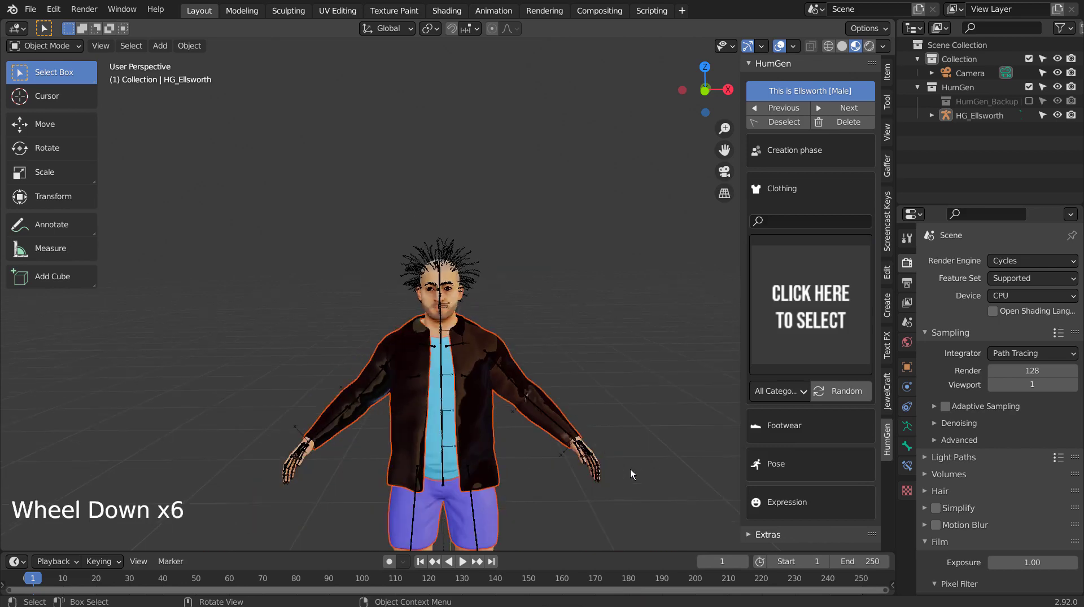
pyautogui.scroll(-2, 577, 479)
pyautogui.moveTo(577, 480)
pyautogui.mouseDown(button='middle')
pyautogui.moveTo(445, 457)
pyautogui.moveTo(628, 443)
pyautogui.moveTo(527, 455)
pyautogui.mouseUp(button='middle')
# Step: Pick Suede Sneakers from Footwear and a waving pose from the Pose library
pyautogui.click(779, 426)
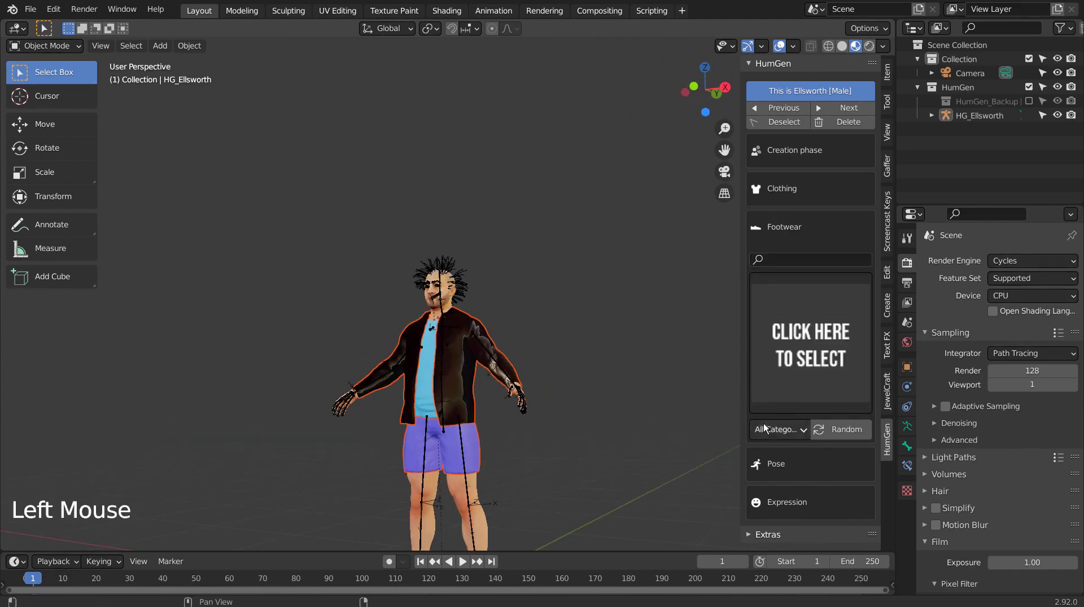
pyautogui.doubleClick(778, 429)
pyautogui.click(774, 448)
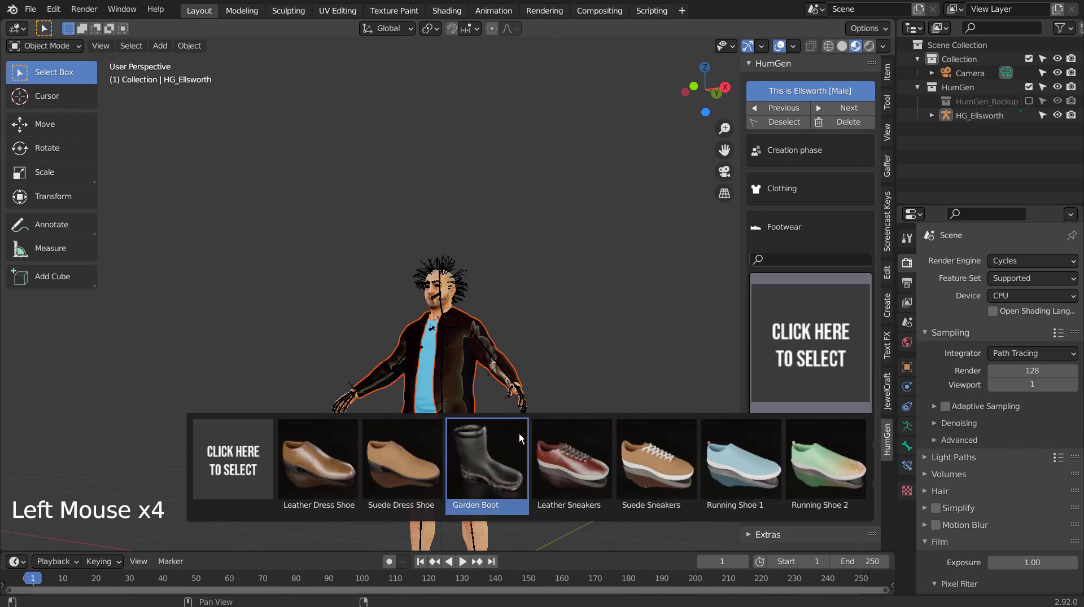
pyautogui.click(662, 465)
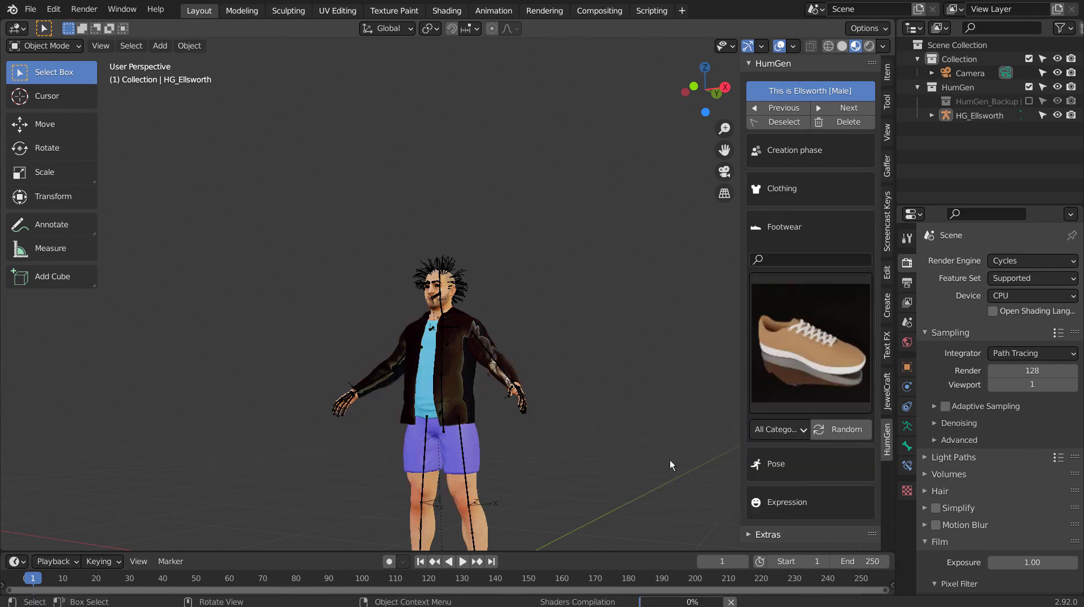
pyautogui.click(785, 462)
pyautogui.click(811, 429)
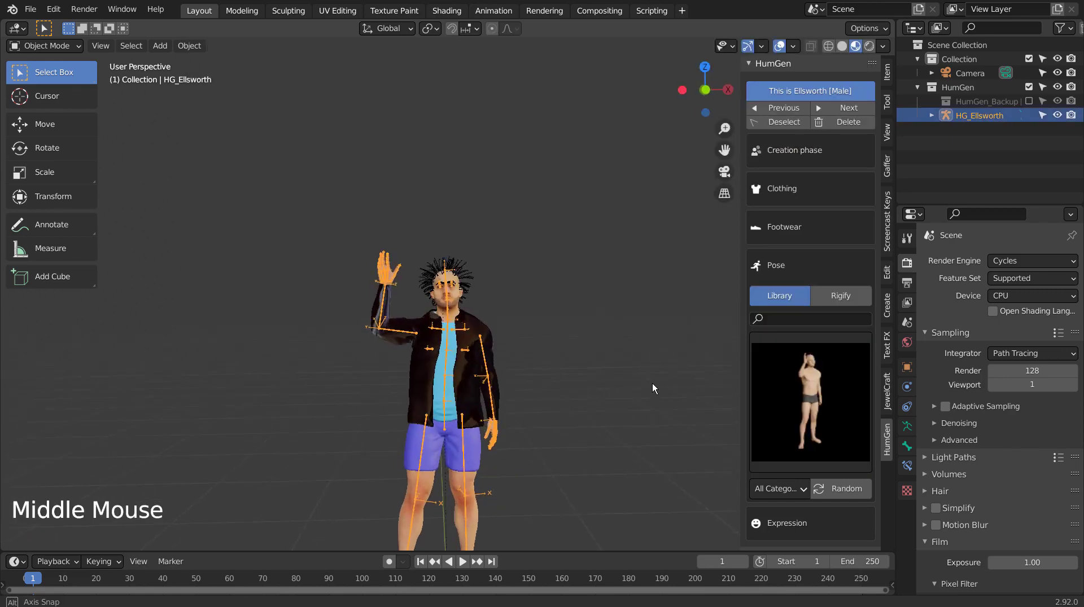
# Step: Apply the Big Surprise preset from HumGen's Expression options to the character's face
pyautogui.click(807, 517)
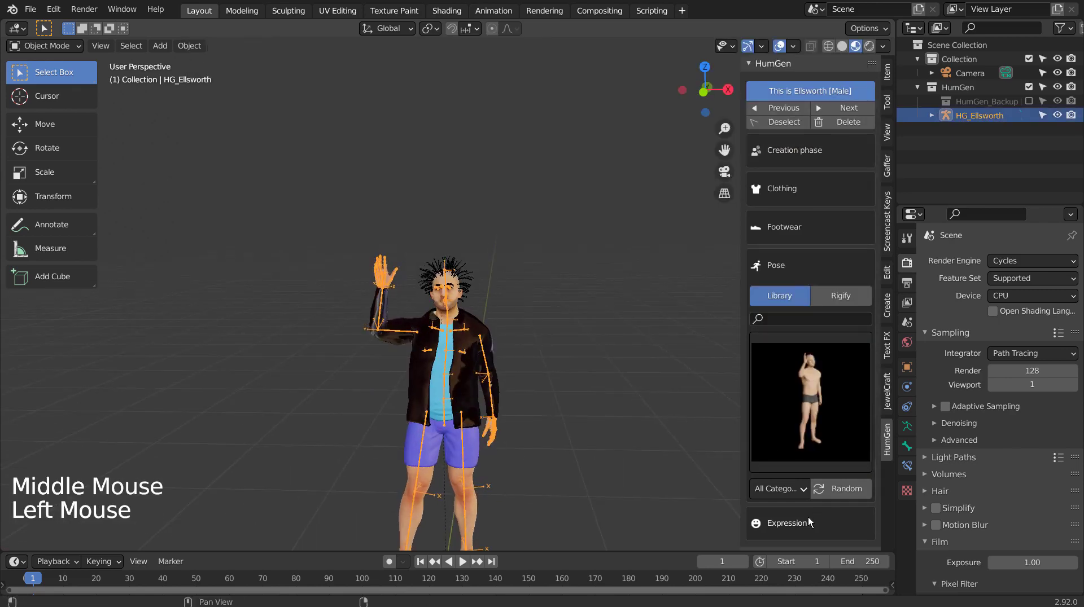
pyautogui.click(790, 411)
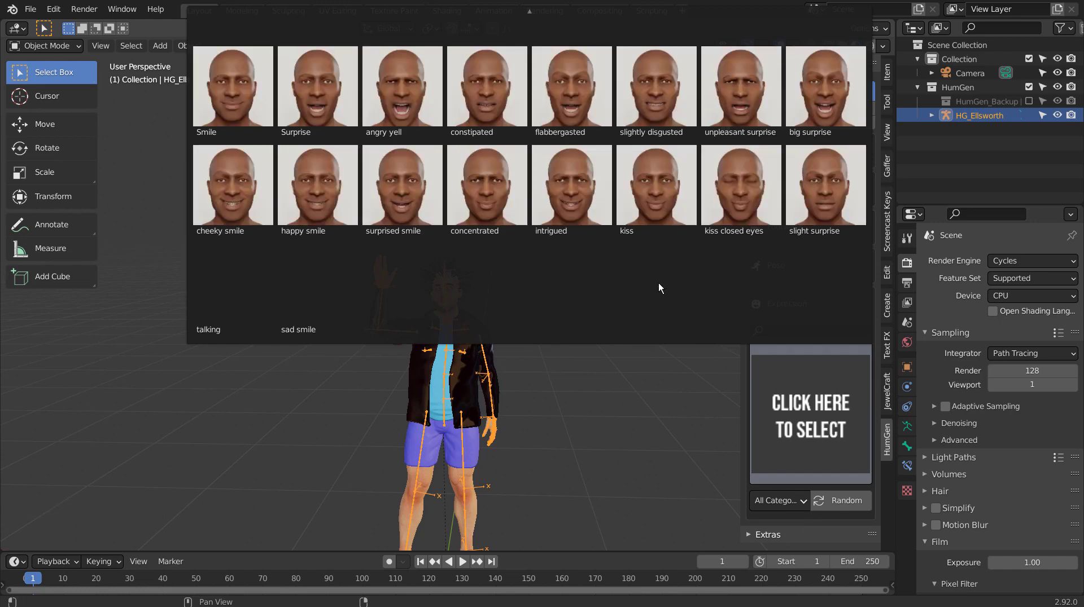
pyautogui.click(815, 103)
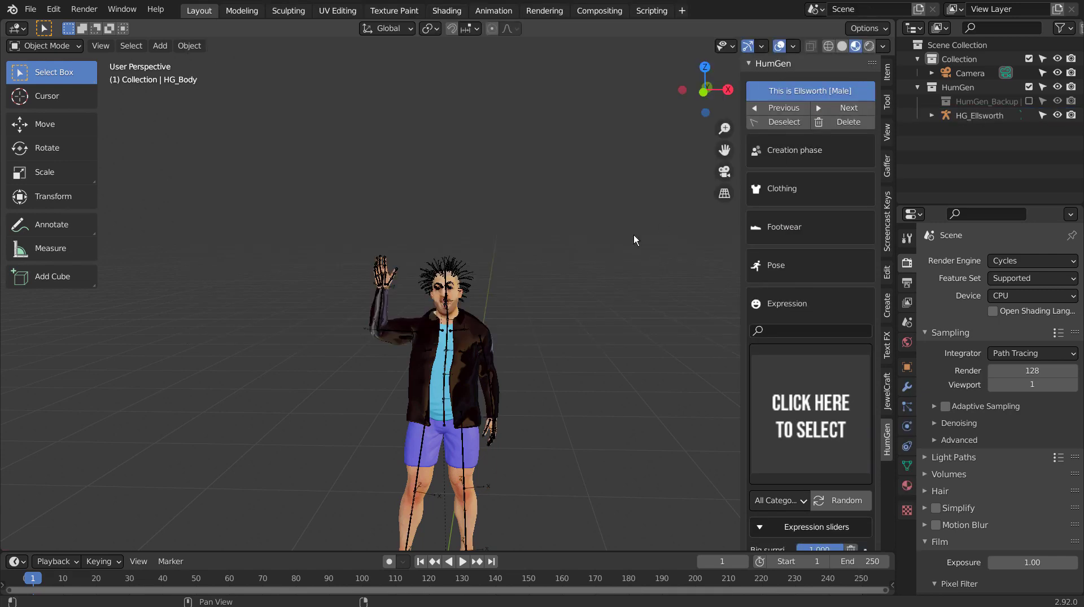
pyautogui.scroll(3, 635, 240)
pyautogui.scroll(7, 492, 294)
# Step: Orbit and zoom around the head to inspect the wide-open surprised mouth
pyautogui.moveTo(492, 294)
pyautogui.mouseDown(button='middle')
pyautogui.moveTo(463, 311)
pyautogui.moveTo(491, 303)
pyautogui.mouseUp(button='middle')
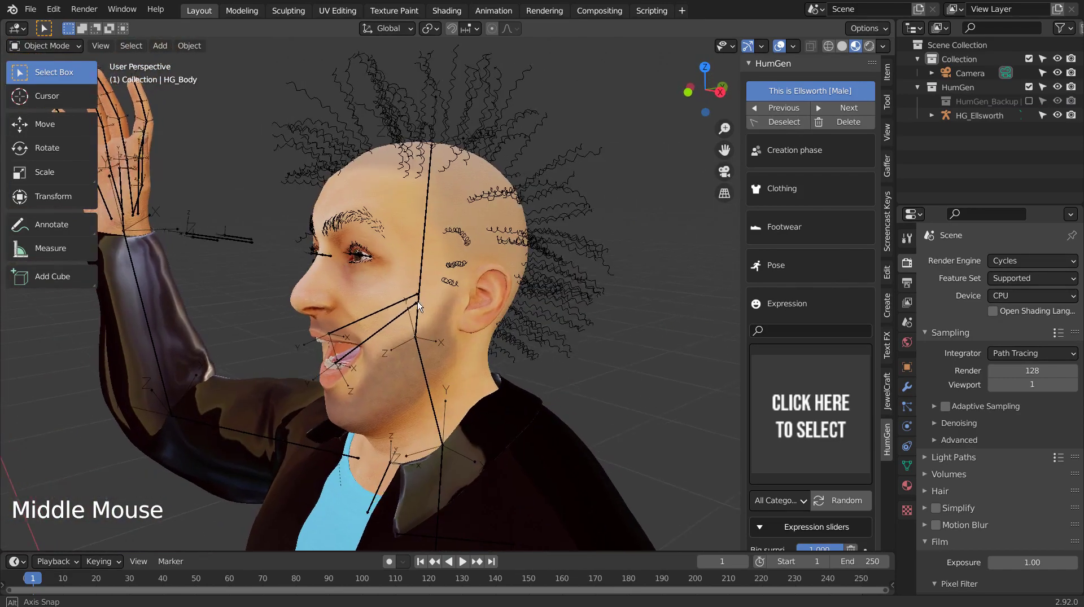
pyautogui.scroll(-6, 494, 299)
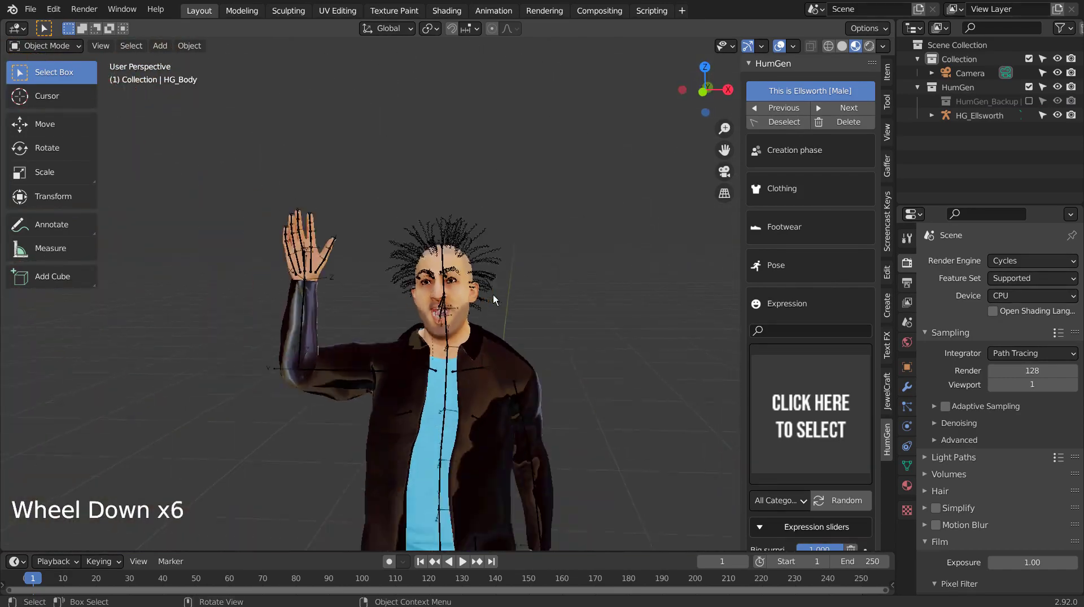
pyautogui.scroll(-1, 613, 410)
pyautogui.scroll(-6, 818, 412)
pyautogui.scroll(-5, 819, 412)
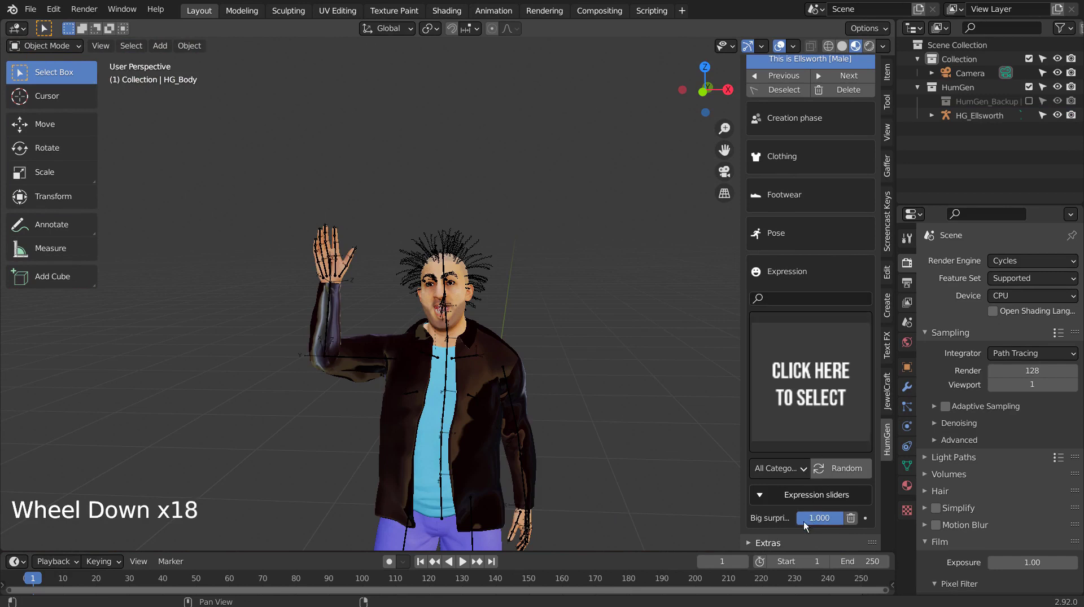
pyautogui.click(790, 551)
pyautogui.scroll(-1, 768, 500)
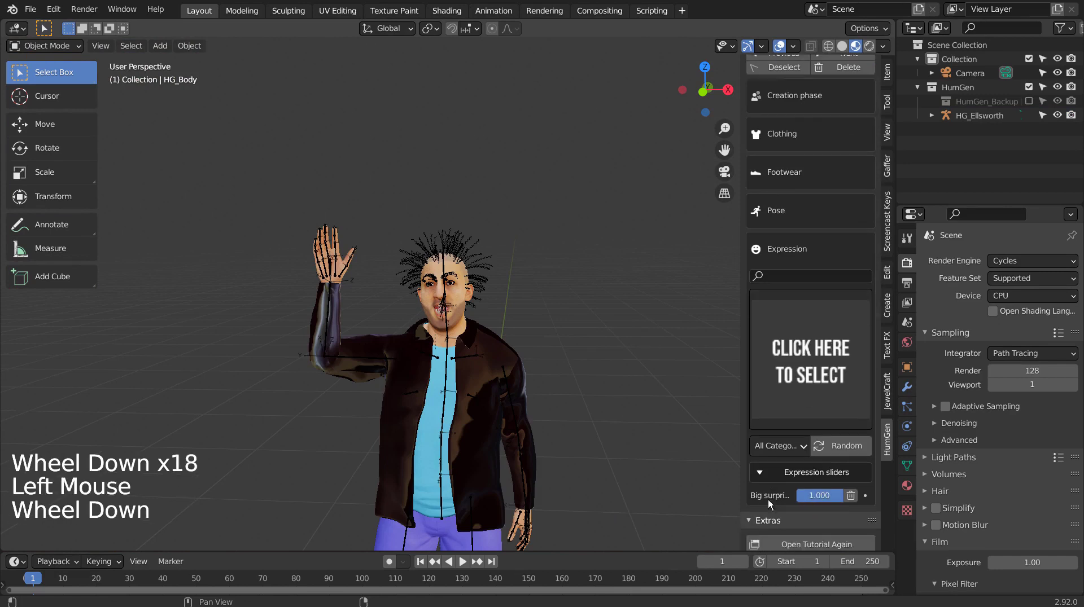
pyautogui.scroll(-6, 778, 499)
pyautogui.scroll(-6, 806, 460)
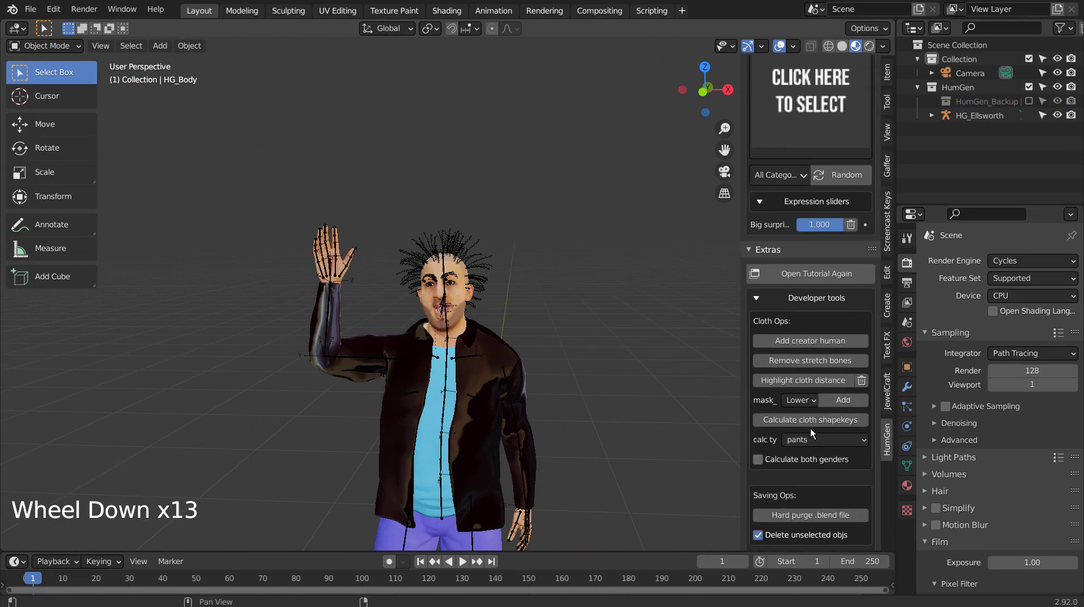
pyautogui.scroll(-5, 810, 428)
pyautogui.scroll(-6, 811, 421)
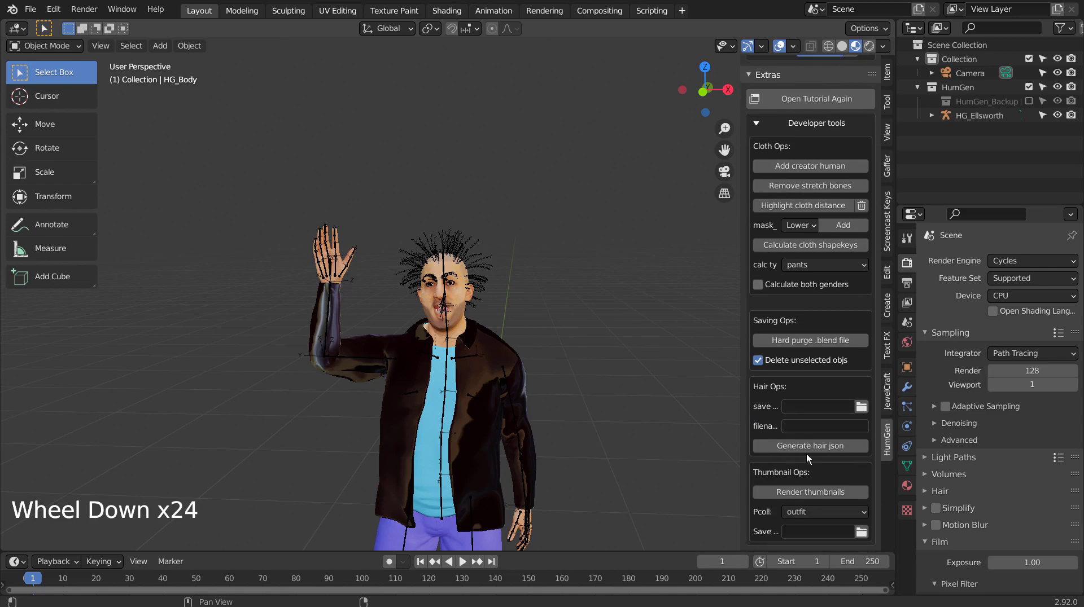
# Step: Add a mesh plane and rotate it 90° on X to stand upright
pyautogui.click(639, 357)
pyautogui.moveTo(652, 372)
pyautogui.mouseDown(button='middle')
pyautogui.moveTo(638, 432)
pyautogui.moveTo(611, 438)
pyautogui.mouseUp(button='middle')
pyautogui.scroll(-5, 612, 438)
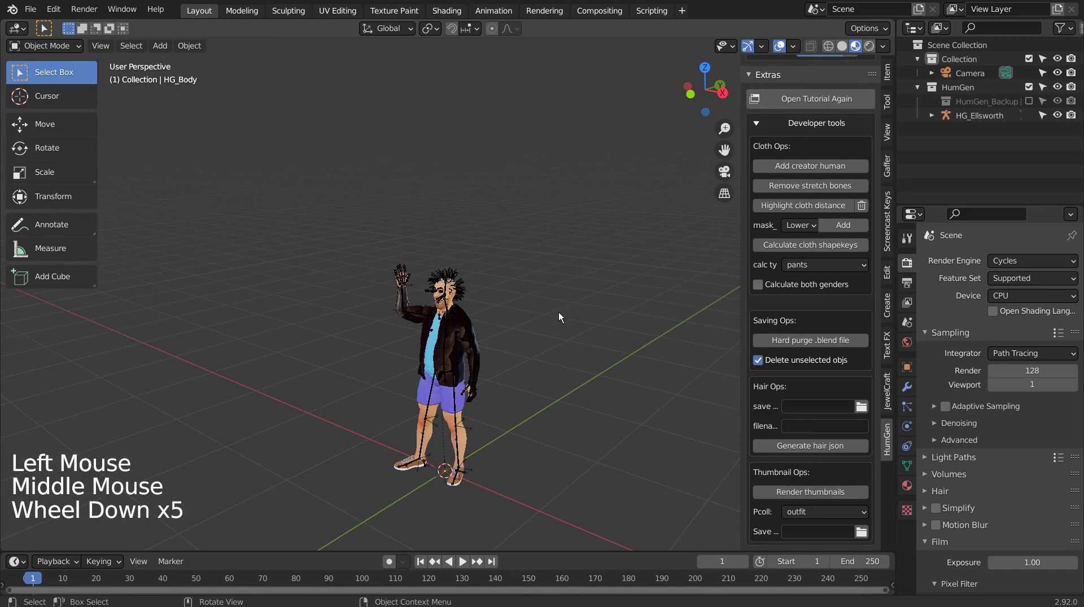
pyautogui.hotkey('shift', 'a')
pyautogui.click(605, 293)
pyautogui.write('r')
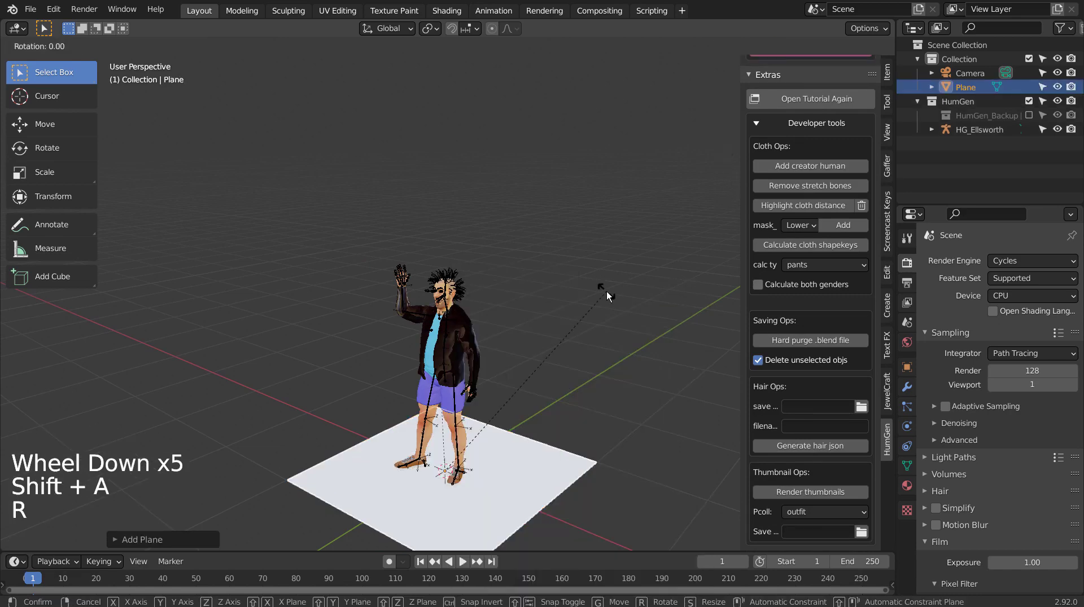
pyautogui.write('x90')
pyautogui.press('Return')
# Step: Scale the plane up and move it along Y behind the character
pyautogui.press('s')
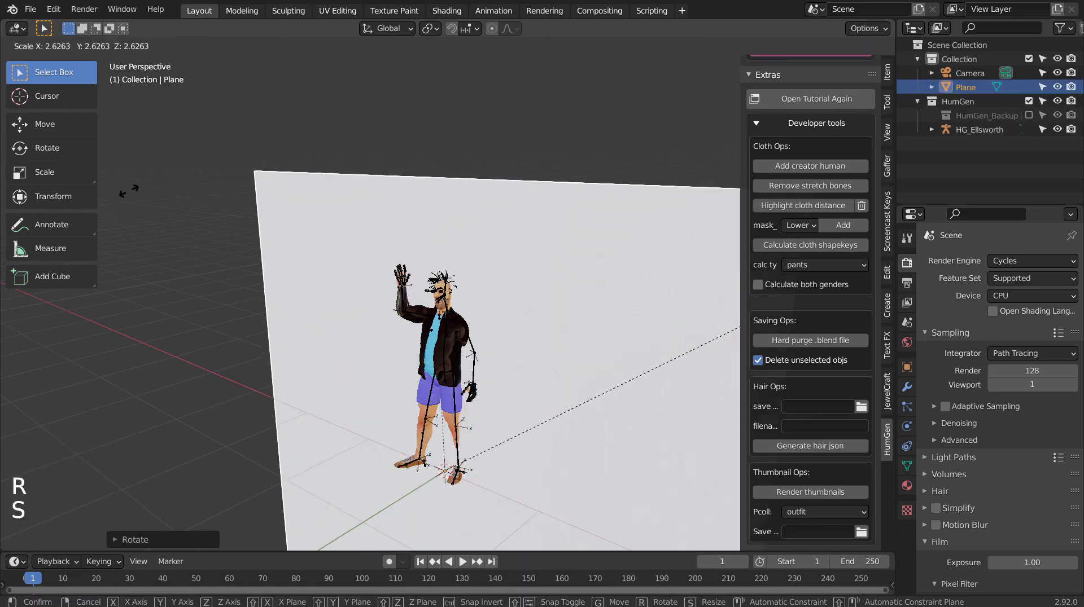
pyautogui.click(128, 191)
pyautogui.press('g')
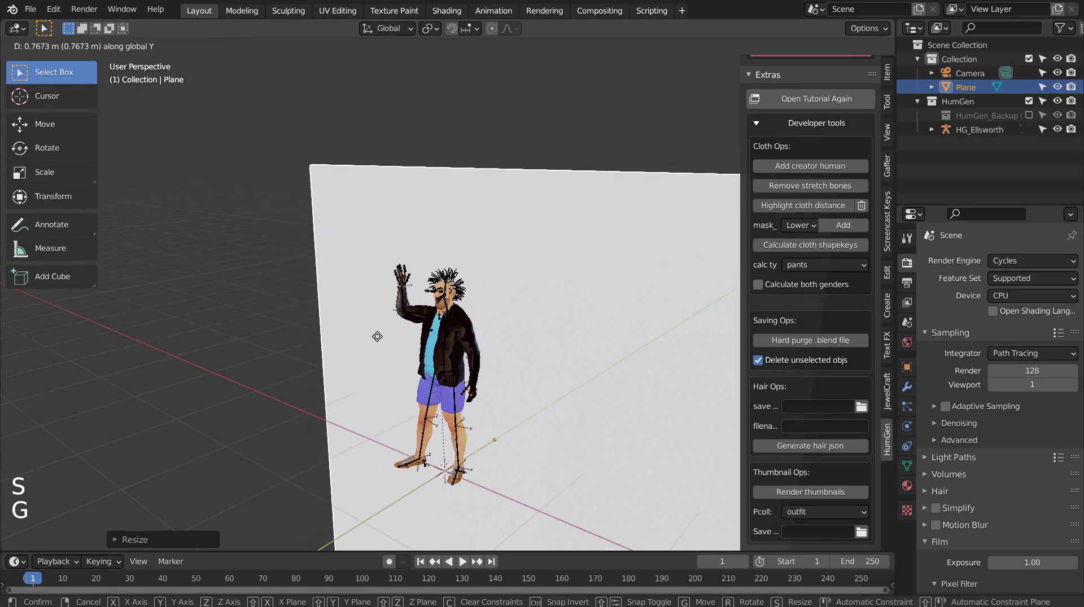
pyautogui.click(394, 336)
# Step: Frame the waving figure from the front and snap the camera to this view
pyautogui.moveTo(551, 350)
pyautogui.mouseDown(button='middle')
pyautogui.moveTo(621, 316)
pyautogui.moveTo(604, 351)
pyautogui.moveTo(608, 336)
pyautogui.mouseUp(button='middle')
pyautogui.scroll(5, 612, 316)
pyautogui.scroll(2, 611, 316)
pyautogui.press('ctrl+alt+KP_0')
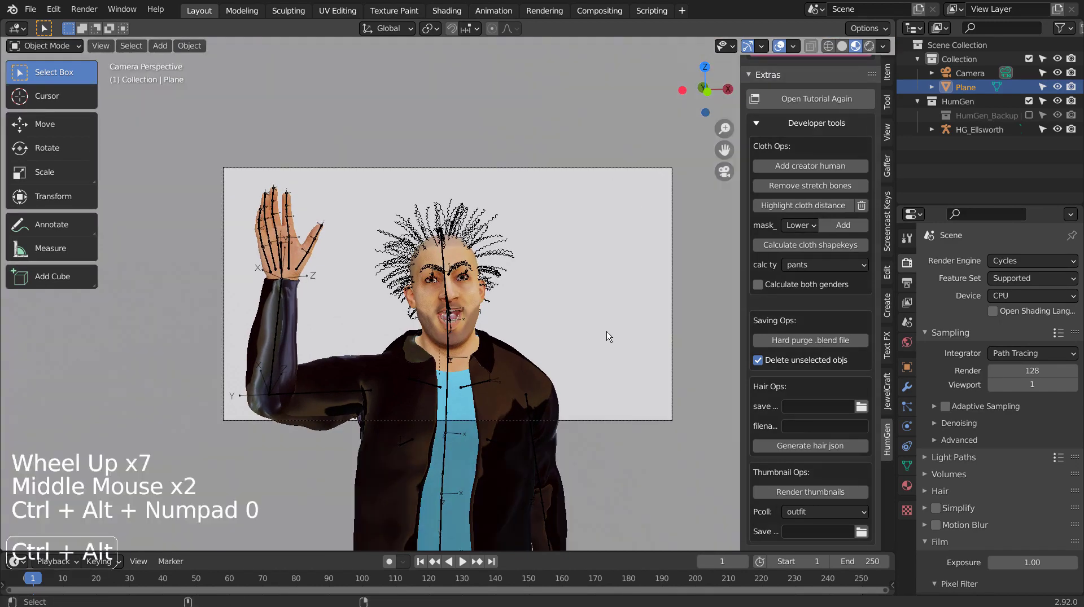
pyautogui.hotkey('shift', '`')
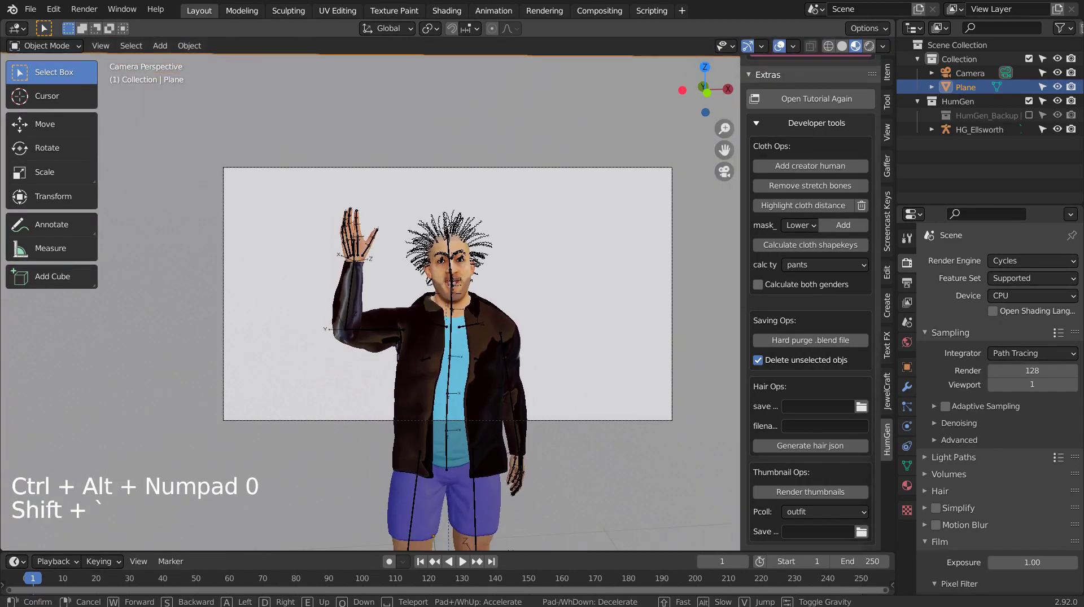
# Step: Switch to Rendered shading and replace the forest world image with a Sky Texture
pyautogui.click(450, 300)
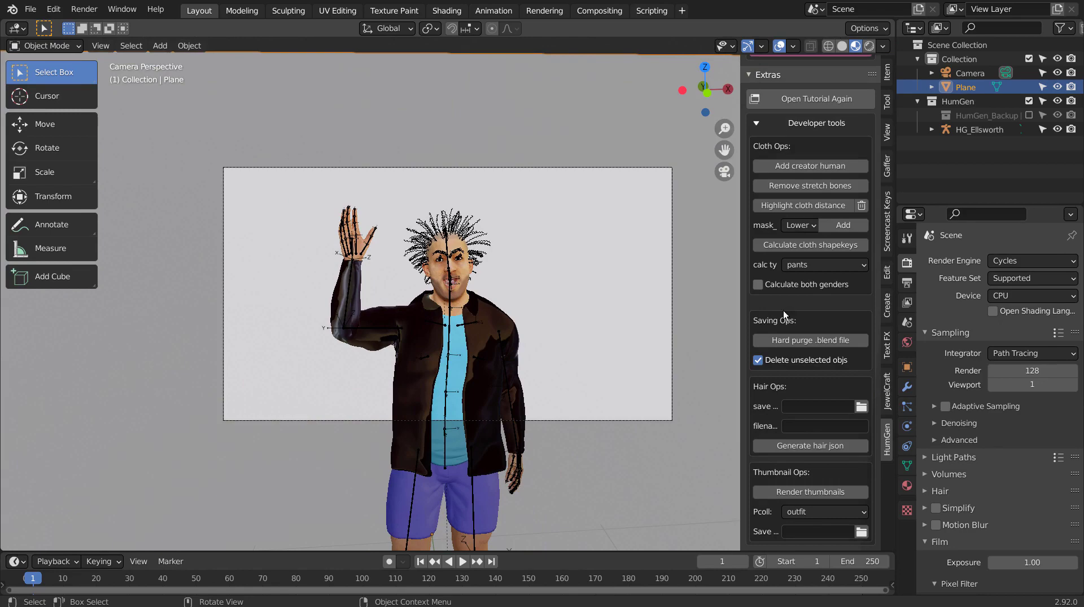
pyautogui.click(868, 45)
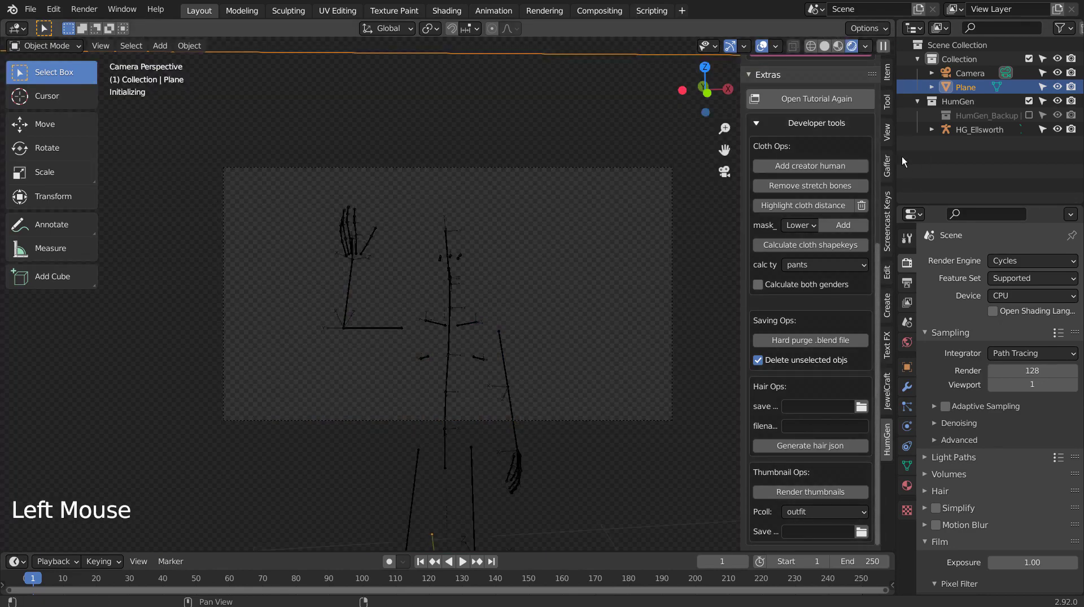
pyautogui.click(907, 343)
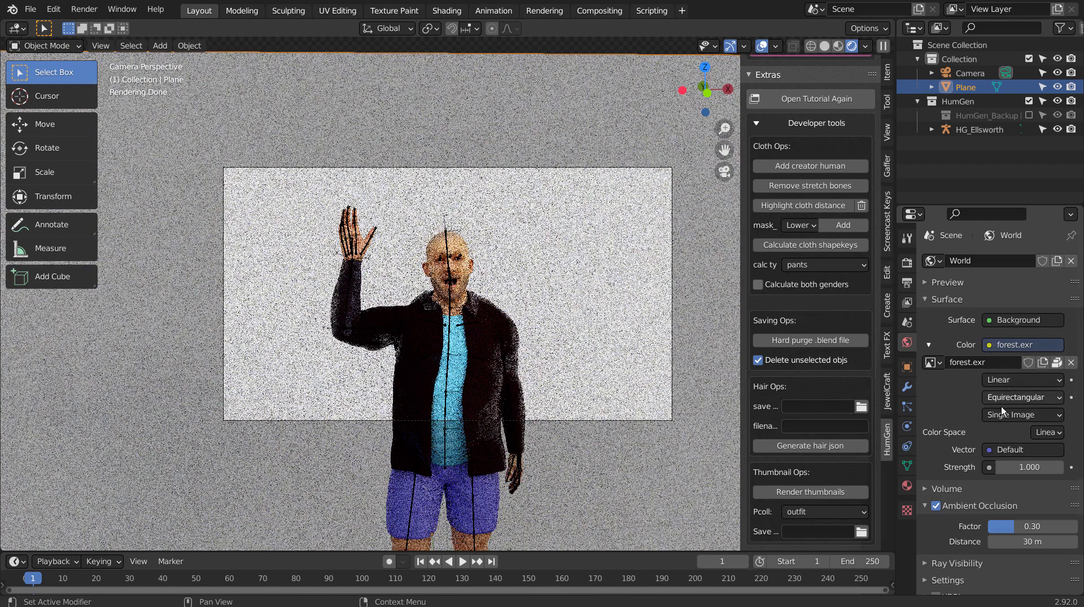
pyautogui.click(983, 343)
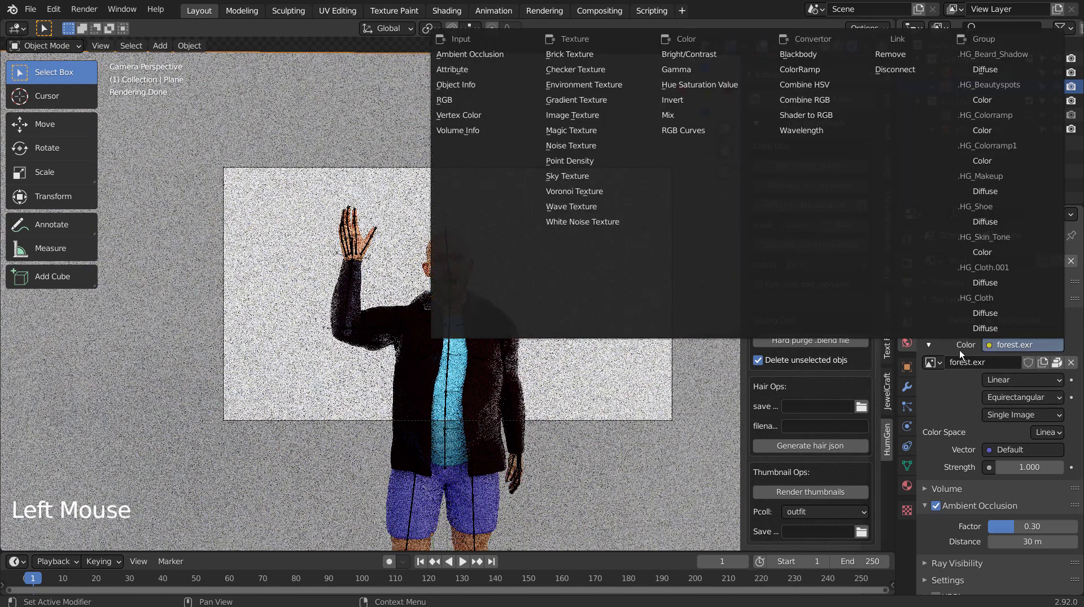
pyautogui.click(581, 178)
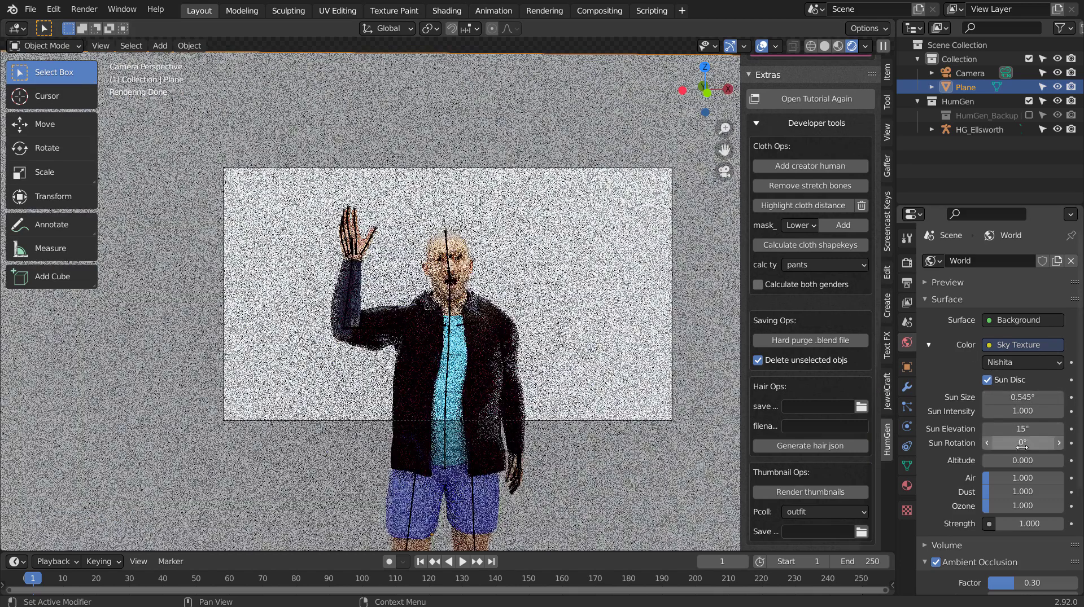
# Step: Set the sky's sun intensity to 0.5, strength 0.2 and sun rotation 90°
pyautogui.click(1024, 406)
pyautogui.write('0.5')
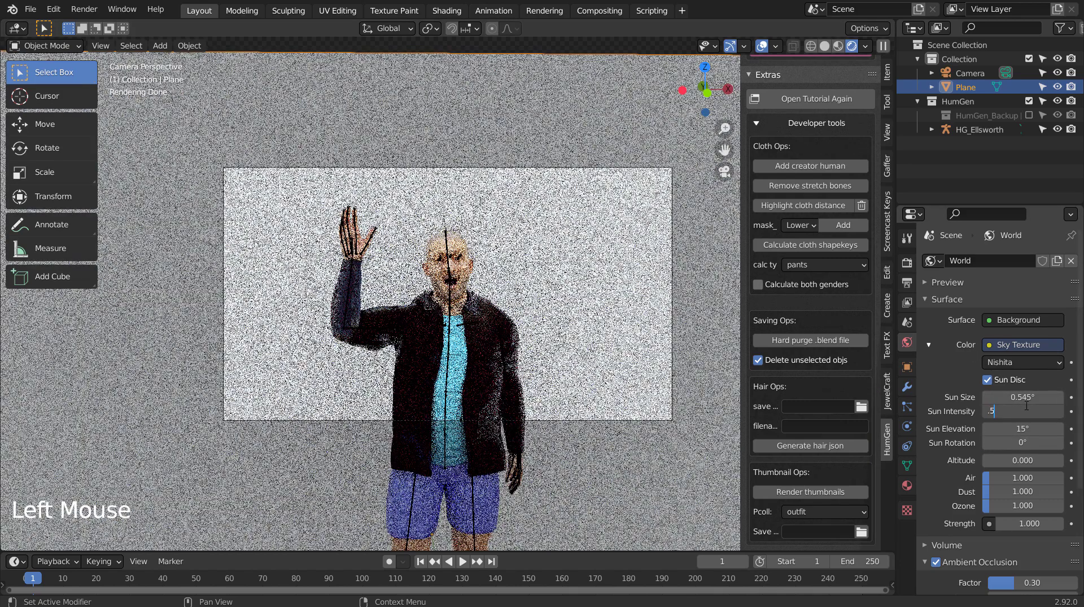
pyautogui.press('Return')
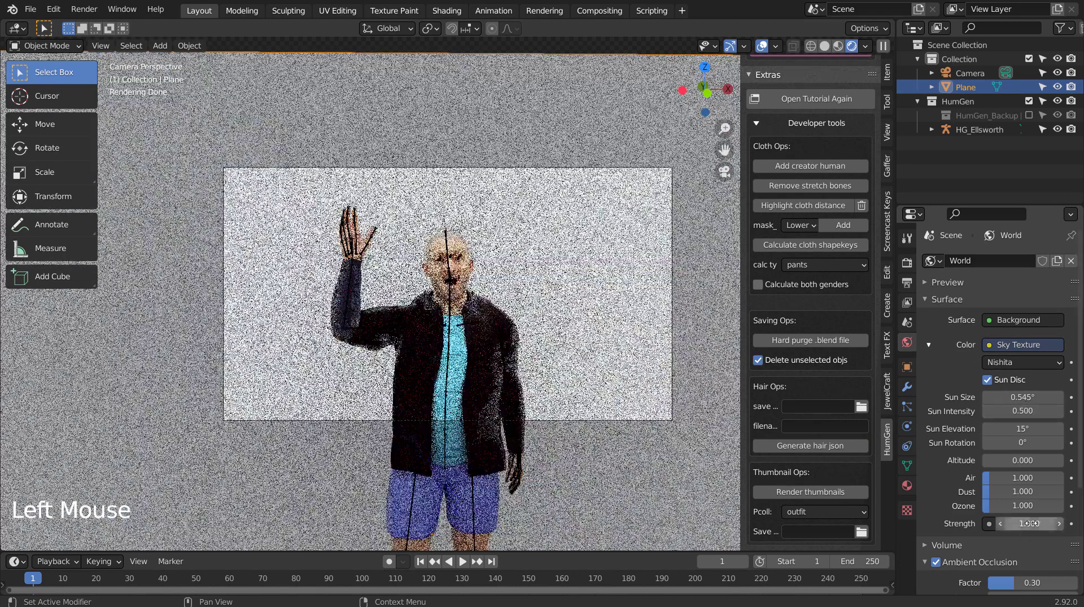
pyautogui.click(1028, 524)
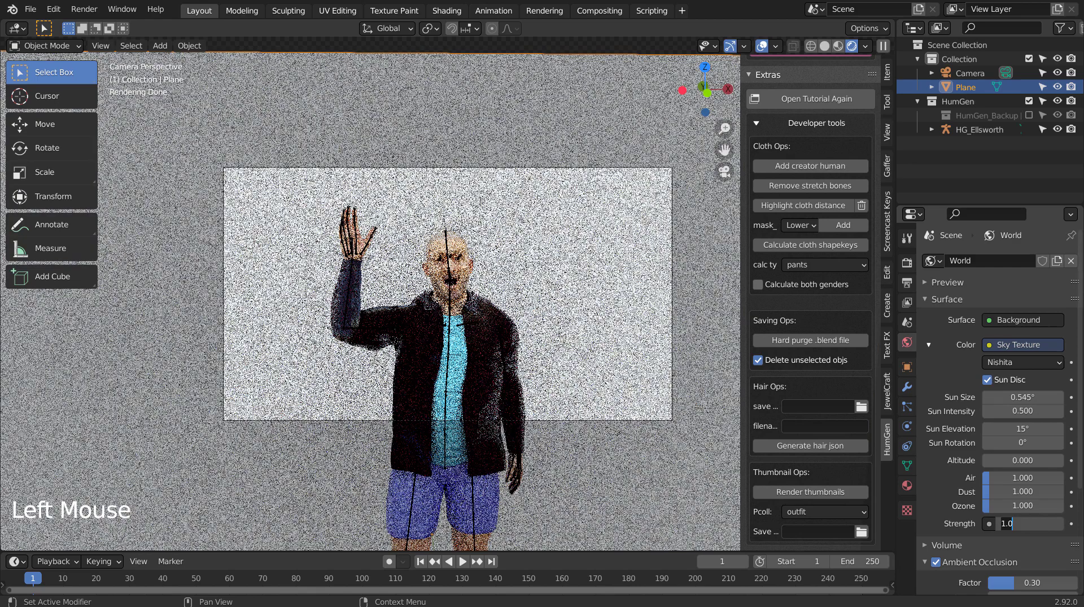
pyautogui.write('0.2')
pyautogui.press('Return')
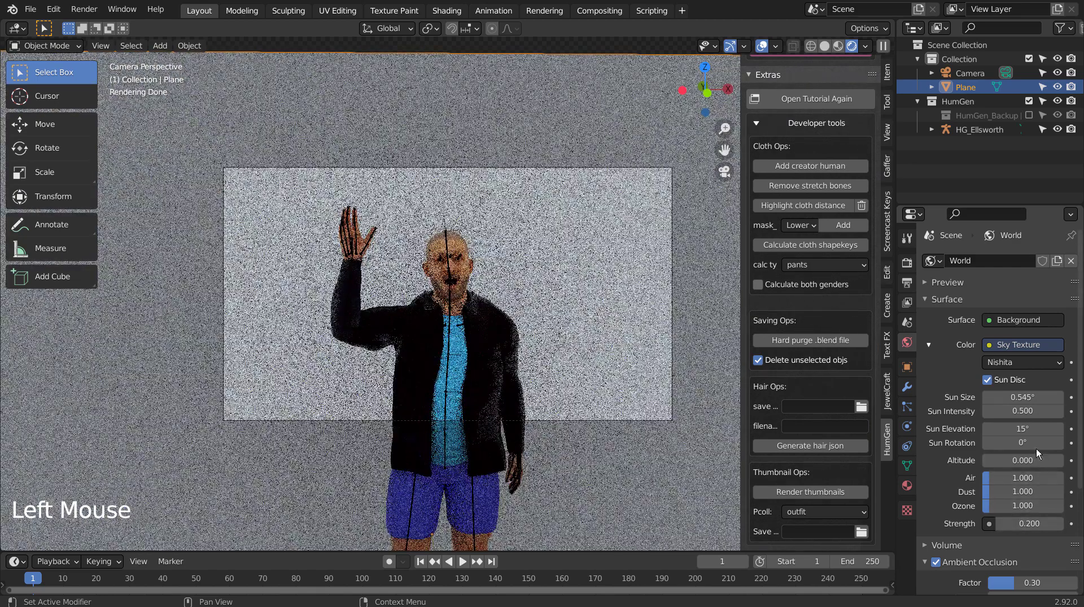
pyautogui.doubleClick(1022, 443)
pyautogui.write('90')
pyautogui.press('Return')
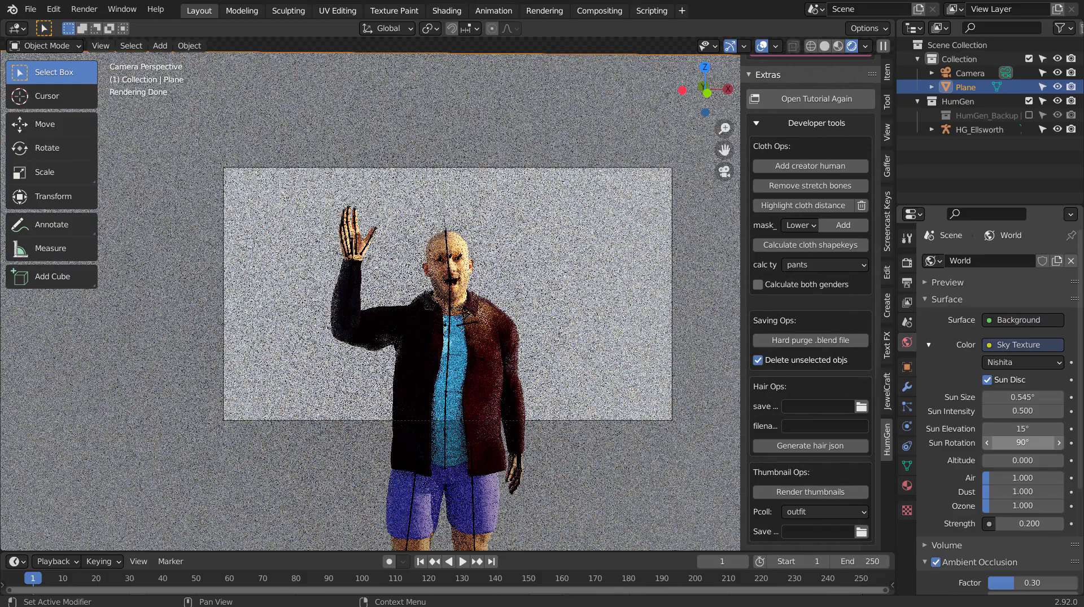
pyautogui.scroll(3, 551, 286)
pyautogui.scroll(1, 550, 286)
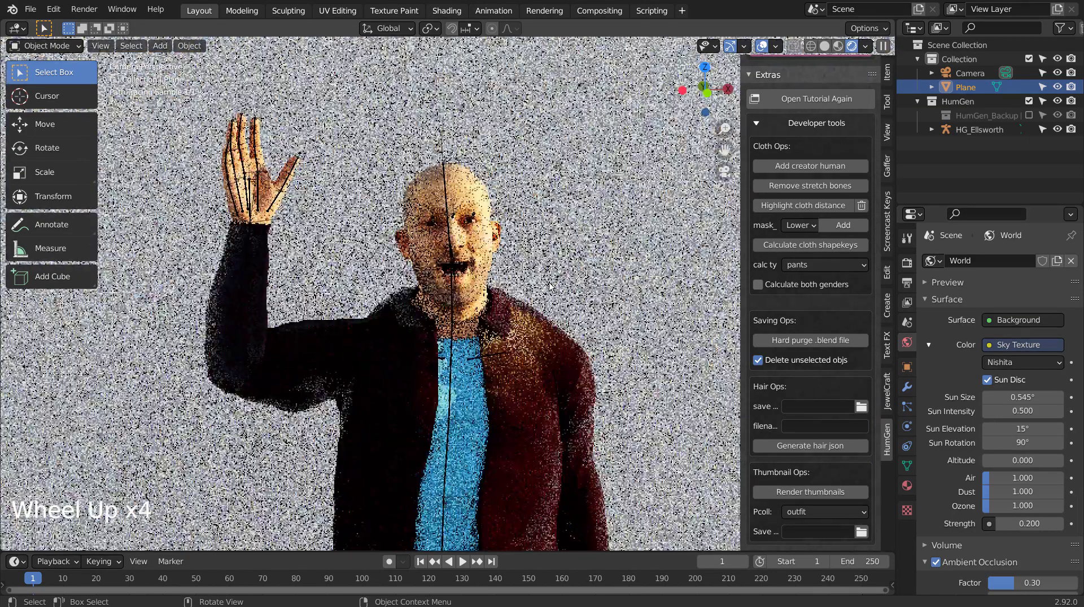
pyautogui.scroll(-3, 550, 286)
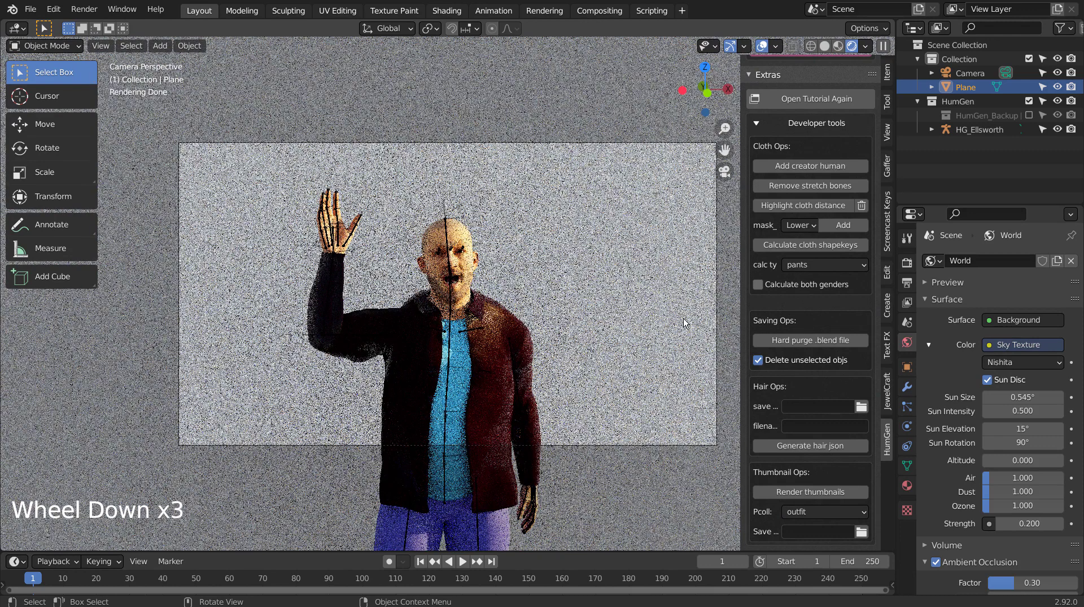
# Step: Check the compositor's Denoise setup, then reduce Cycles render samples to 32
pyautogui.click(598, 10)
pyautogui.click(160, 29)
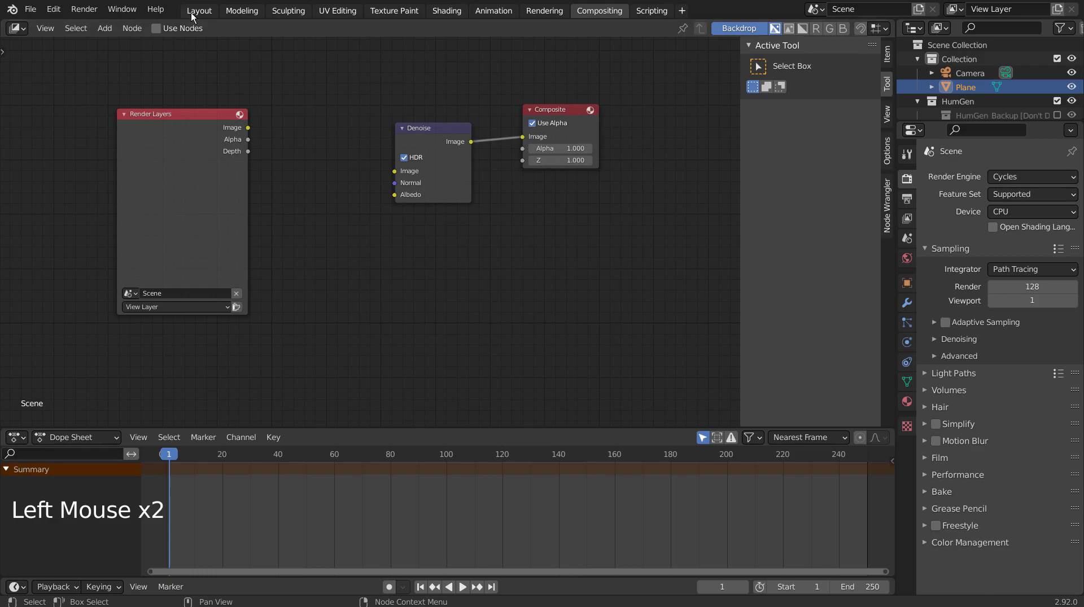
pyautogui.click(195, 11)
pyautogui.click(906, 263)
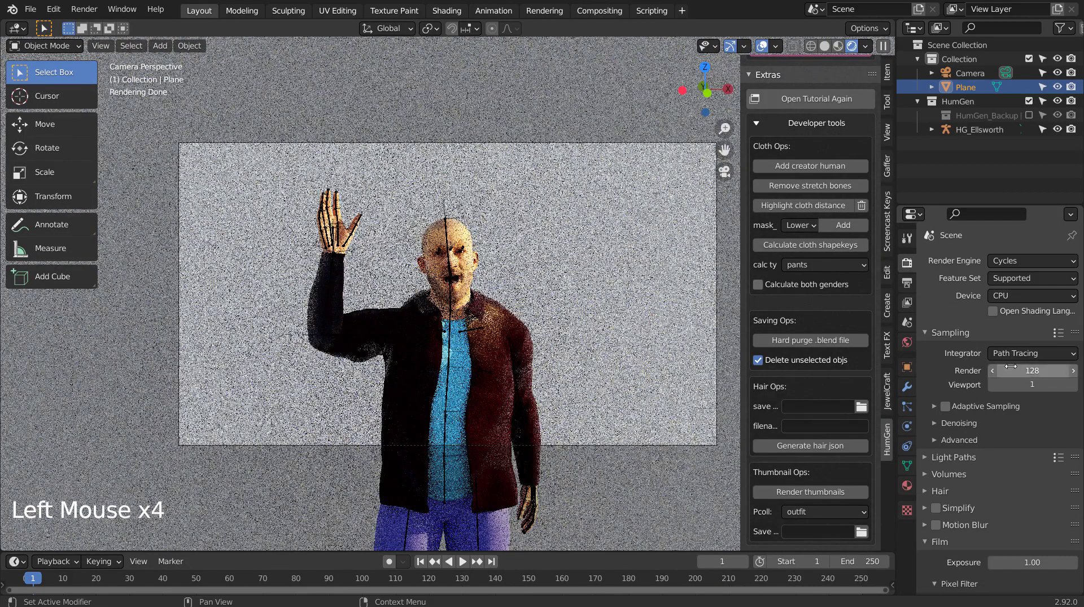
pyautogui.moveTo(1010, 366); pyautogui.dragTo(959, 366)
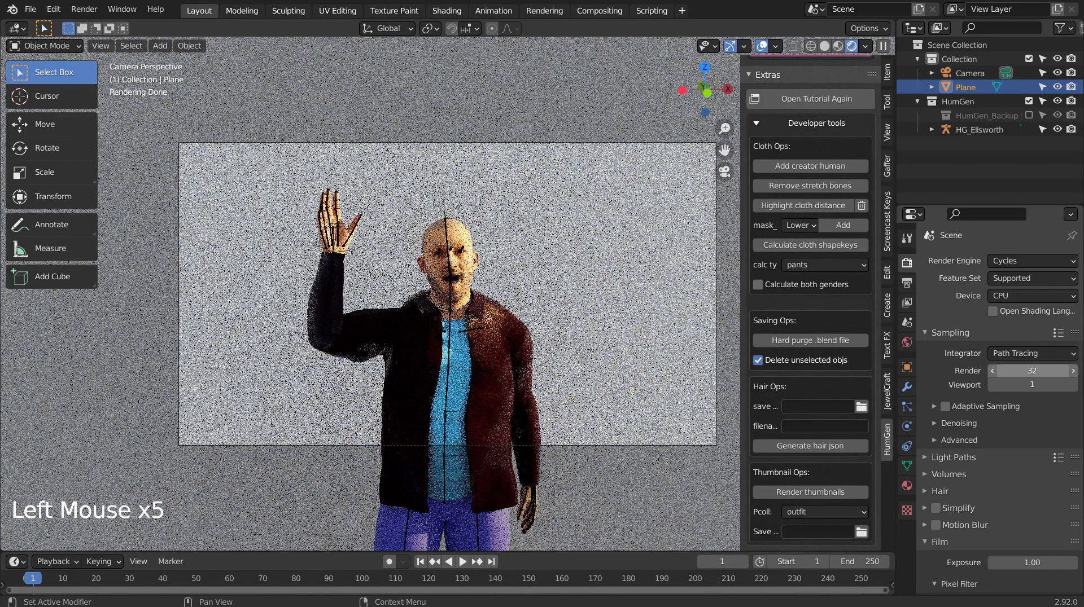